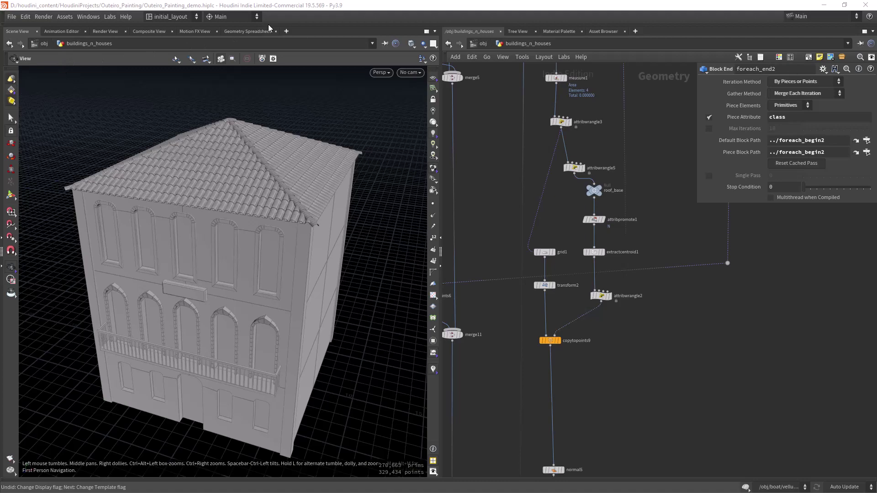
# Step: Examine the tiled roof of the house from several angles
pyautogui.scroll(-3, 206, 264)
pyautogui.moveTo(205, 264)
pyautogui.mouseDown()
pyautogui.moveTo(227, 278)
pyautogui.moveTo(196, 269)
pyautogui.mouseUp()
pyautogui.scroll(5, 196, 270)
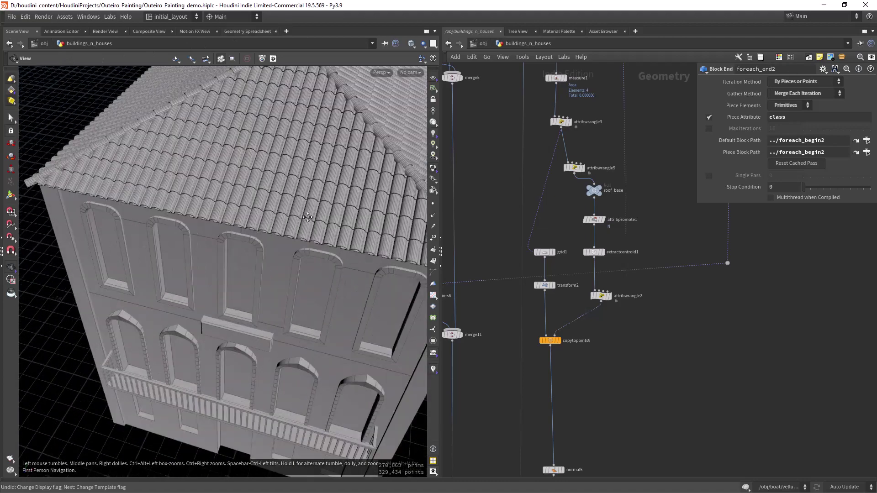
pyautogui.moveTo(164, 91); pyautogui.dragTo(174, 198, button='middle')
pyautogui.moveTo(280, 235); pyautogui.dragTo(268, 248, button='right')
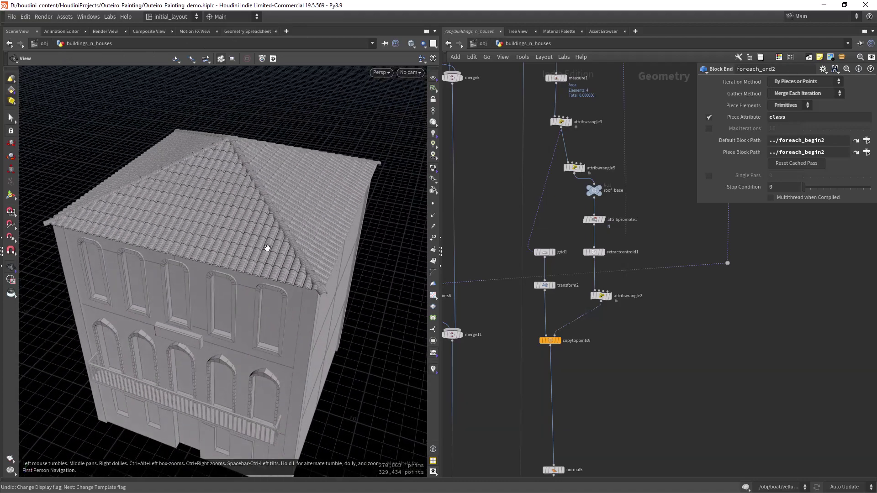
# Step: Locate grid1 in the roof network and display its output
pyautogui.scroll(-10, 680, 366)
pyautogui.moveTo(685, 366); pyautogui.dragTo(618, 352, button='middle')
pyautogui.scroll(7, 615, 283)
pyautogui.scroll(7, 602, 295)
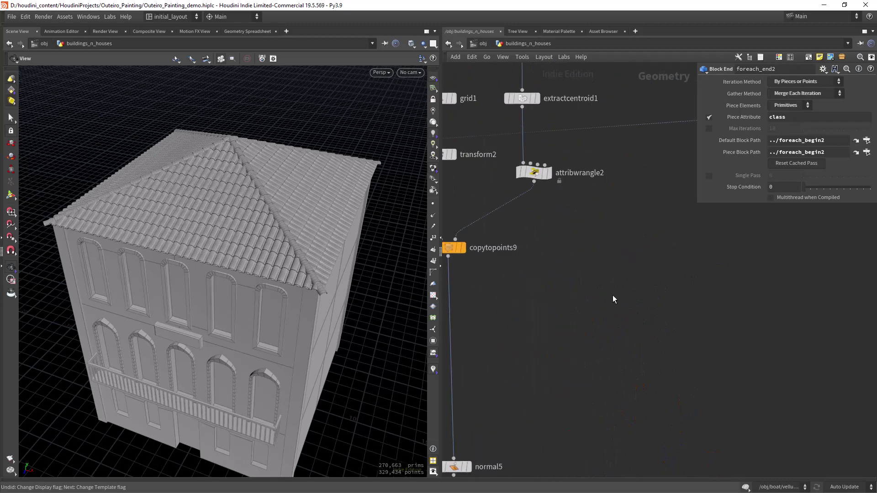
pyautogui.moveTo(534, 257); pyautogui.dragTo(608, 348, button='middle')
pyautogui.scroll(1, 594, 309)
pyautogui.click(533, 186)
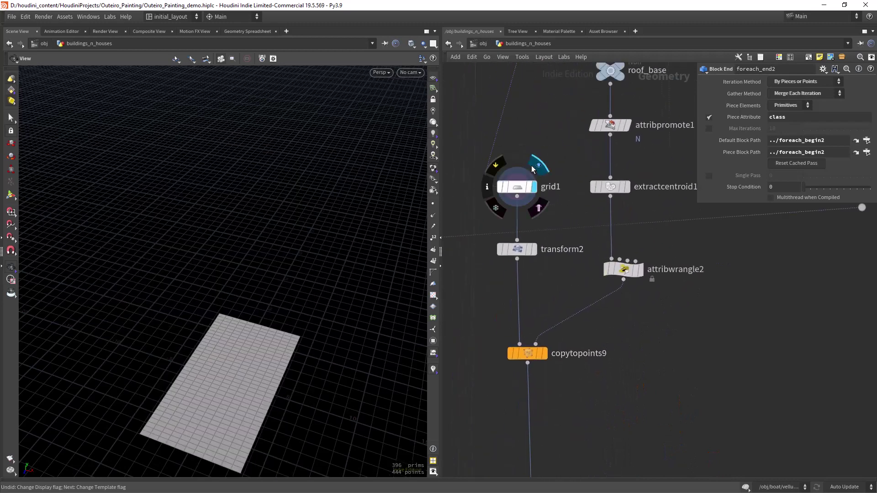
pyautogui.moveTo(265, 282); pyautogui.dragTo(284, 280)
# Step: Display copytopoints9 and inspect the roof planes it copies into place
pyautogui.click(544, 353)
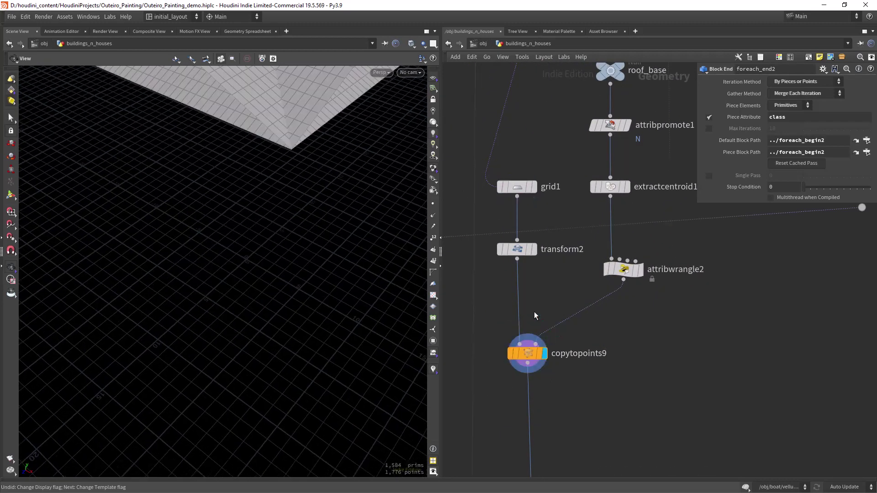
pyautogui.moveTo(315, 196); pyautogui.dragTo(297, 184, button='right')
pyautogui.moveTo(297, 184); pyautogui.dragTo(297, 227)
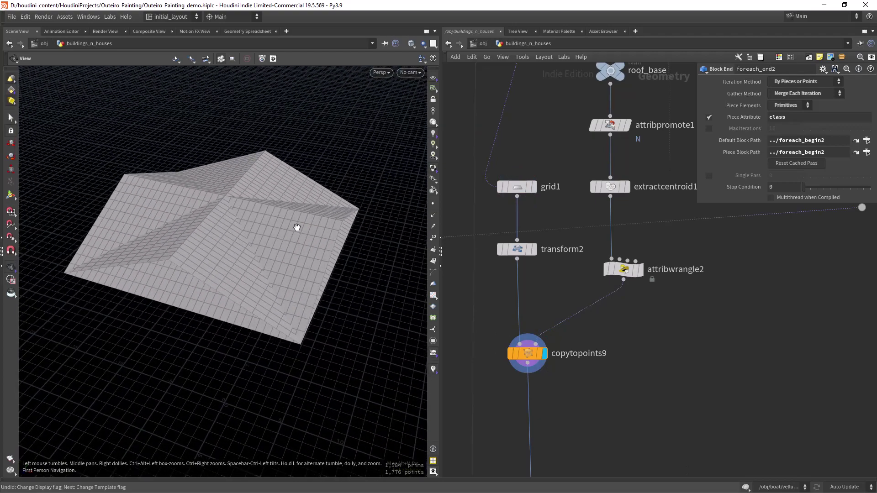
pyautogui.moveTo(622, 402); pyautogui.dragTo(622, 313, button='middle')
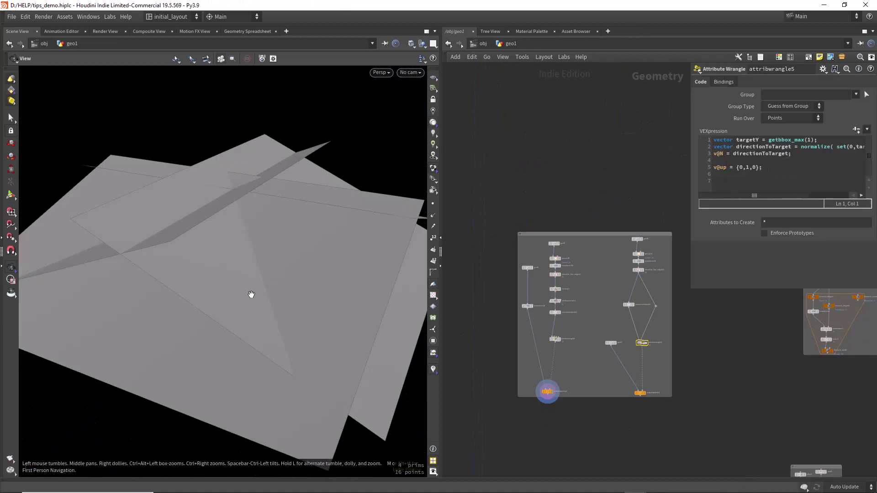
# Step: In the tips_demo scene, display grid5 and open its parameters
pyautogui.moveTo(252, 295); pyautogui.dragTo(302, 298)
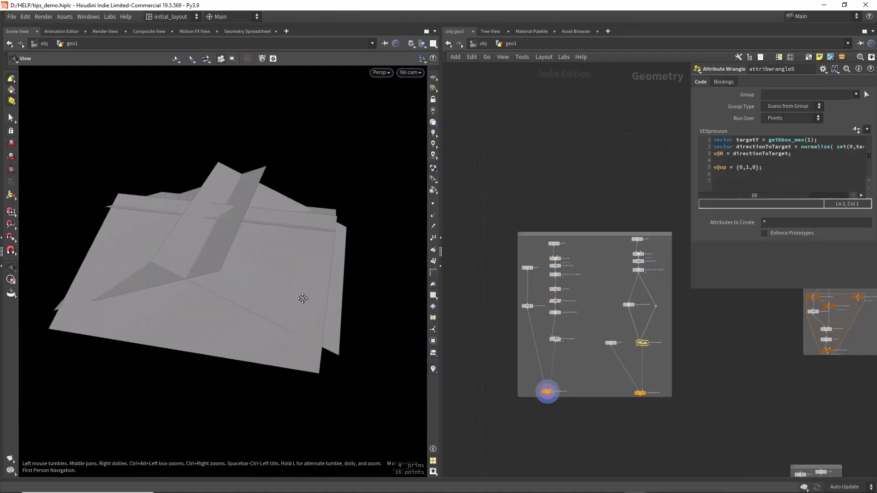
pyautogui.scroll(4, 577, 312)
pyautogui.click(547, 152)
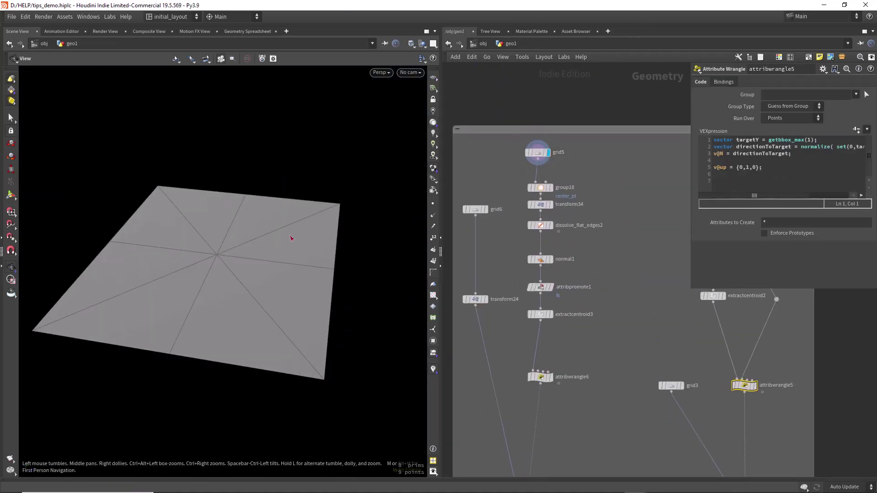
pyautogui.moveTo(290, 237); pyautogui.dragTo(288, 265)
pyautogui.click(538, 152)
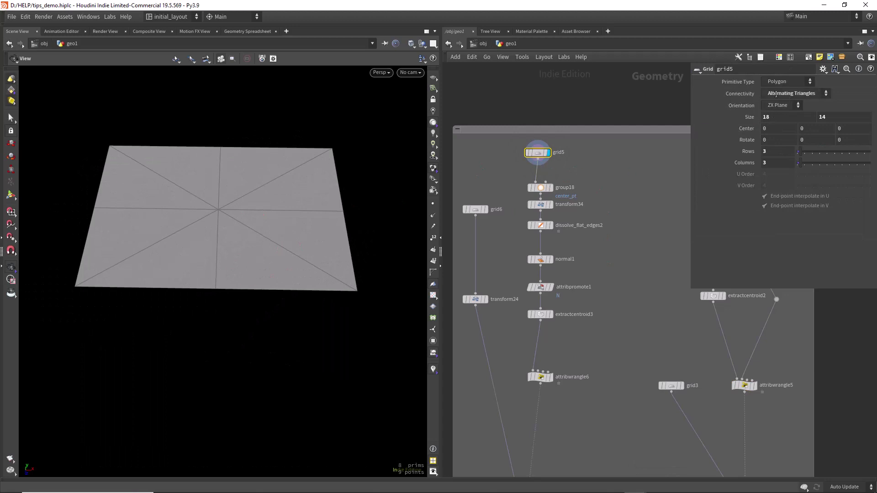
# Step: Review the center_pt settings of group18, then display the raised grid from transform34
pyautogui.click(541, 188)
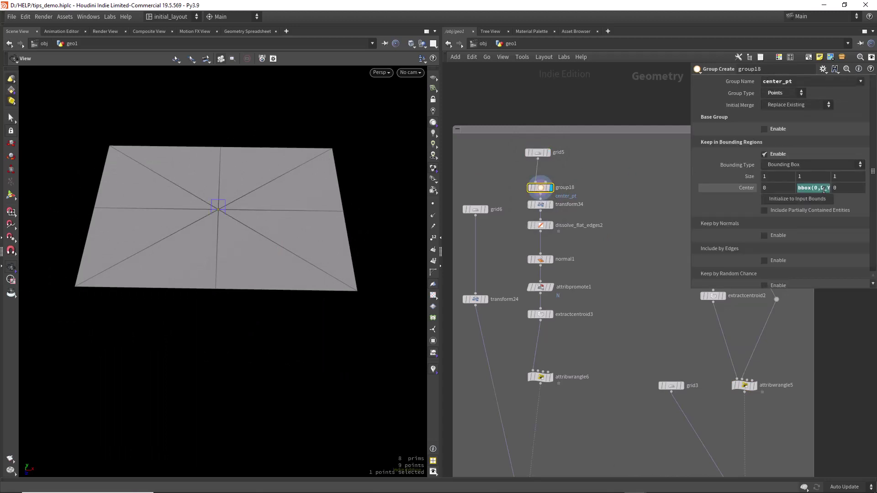
pyautogui.click(552, 201)
pyautogui.moveTo(274, 238); pyautogui.dragTo(277, 208)
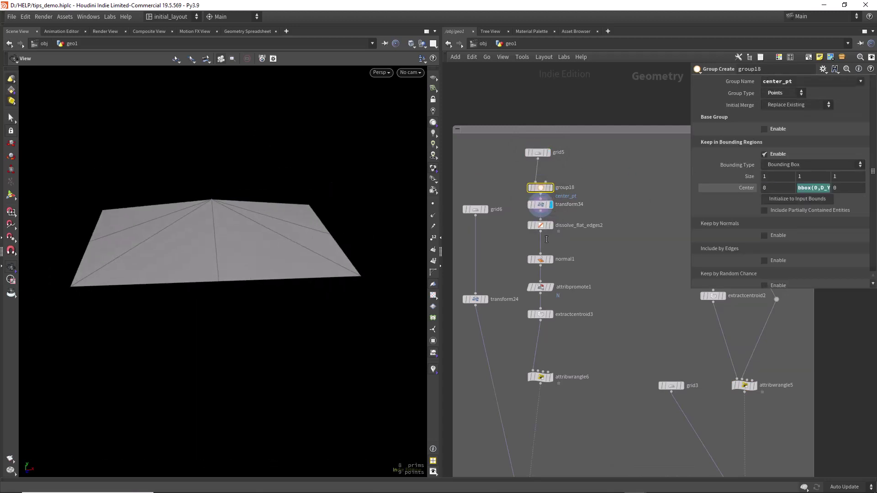
# Step: Display dissolve_flat_edges2, then normal1, and inspect the resulting roof shape
pyautogui.click(553, 213)
pyautogui.click(552, 248)
pyautogui.moveTo(246, 269); pyautogui.dragTo(213, 268)
pyautogui.scroll(-5, 296, 291)
# Step: Open the attribpromote1 parameters and display extractcentroid3 with point normals shown
pyautogui.click(540, 286)
pyautogui.click(551, 314)
pyautogui.press('d')
pyautogui.click(136, 196)
pyautogui.click(429, 181)
# Step: Template attribpromote1 as a wireframe reference, and bypass attribwrangle6 and transform24
pyautogui.click(548, 287)
pyautogui.moveTo(388, 283); pyautogui.dragTo(332, 268)
pyautogui.scroll(-3, 331, 268)
pyautogui.moveTo(530, 377); pyautogui.dragTo(551, 297, button='middle')
pyautogui.click(551, 296)
pyautogui.click(486, 218)
# Step: Display grid6 against the templated roof wireframe
pyautogui.click(506, 129)
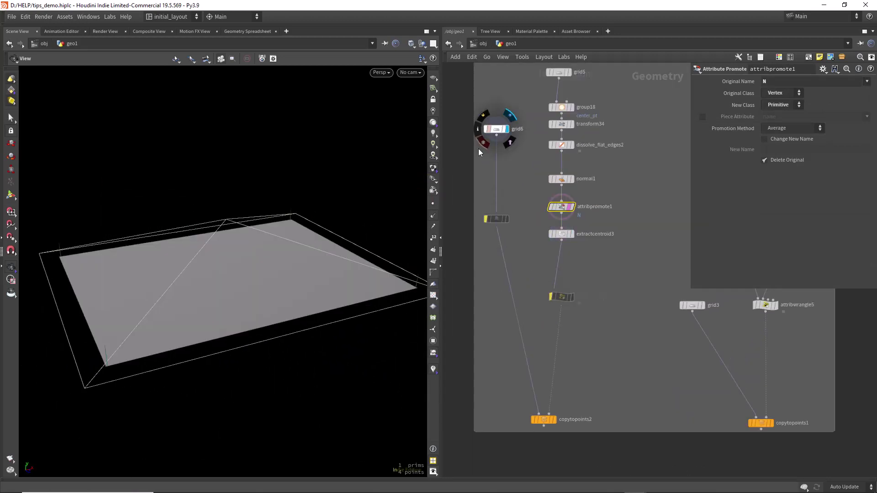
pyautogui.scroll(-1, 282, 271)
pyautogui.moveTo(282, 271); pyautogui.dragTo(260, 279)
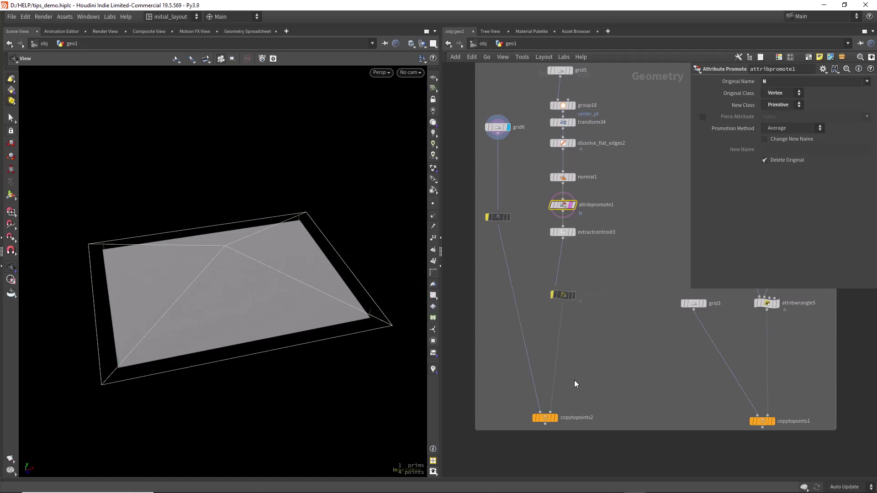
# Step: Display copytopoints2 to check how the copied planes are oriented
pyautogui.moveTo(578, 384); pyautogui.dragTo(585, 338, button='middle')
pyautogui.click(561, 360)
pyautogui.moveTo(356, 303); pyautogui.dragTo(283, 258)
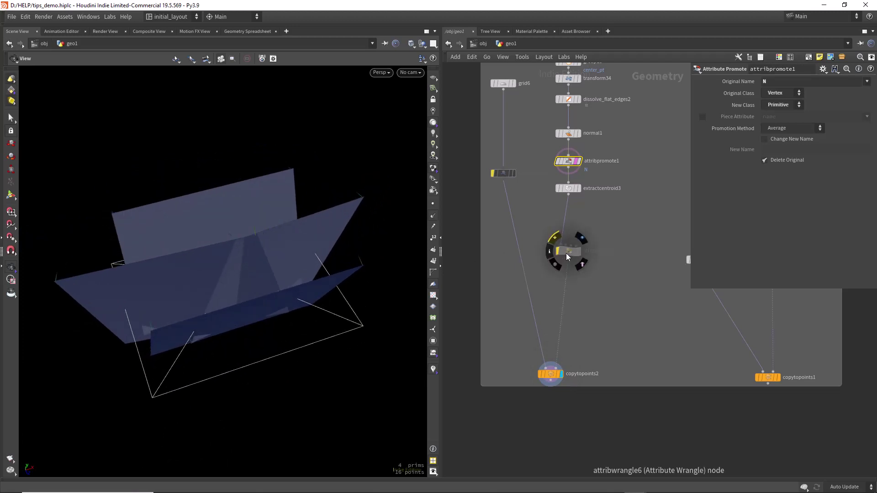
# Step: Open attribwrangle6 to show its v@up = {0,1,0} code and turn off its bypass
pyautogui.click(567, 251)
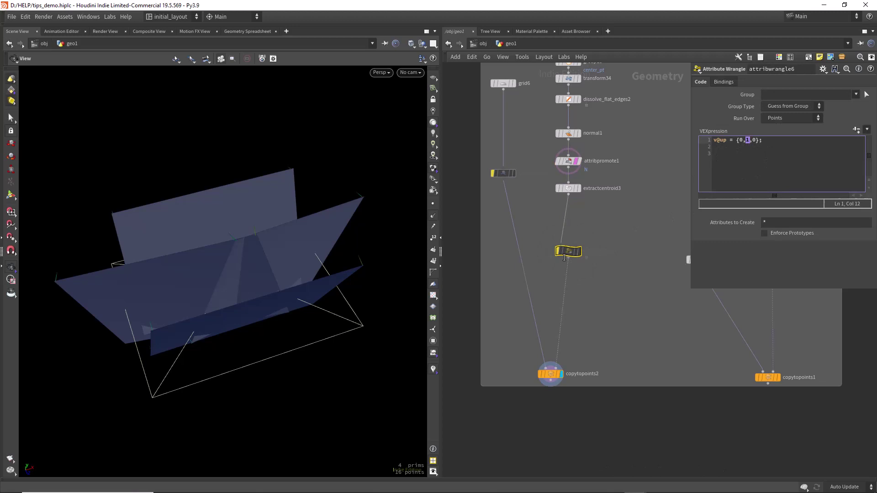
pyautogui.click(555, 251)
pyautogui.moveTo(285, 276); pyautogui.dragTo(296, 248)
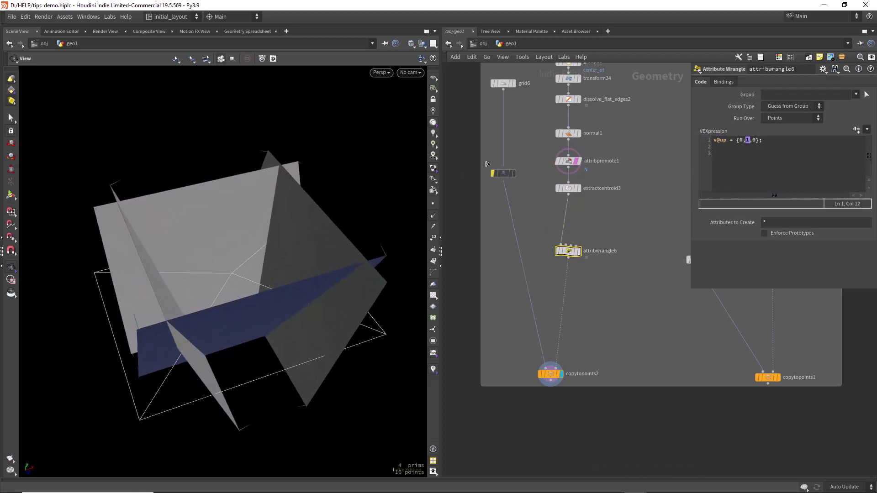
# Step: Turn off the bypass on transform24 so its 90-degree X rotation applies to the copied planes
pyautogui.click(502, 173)
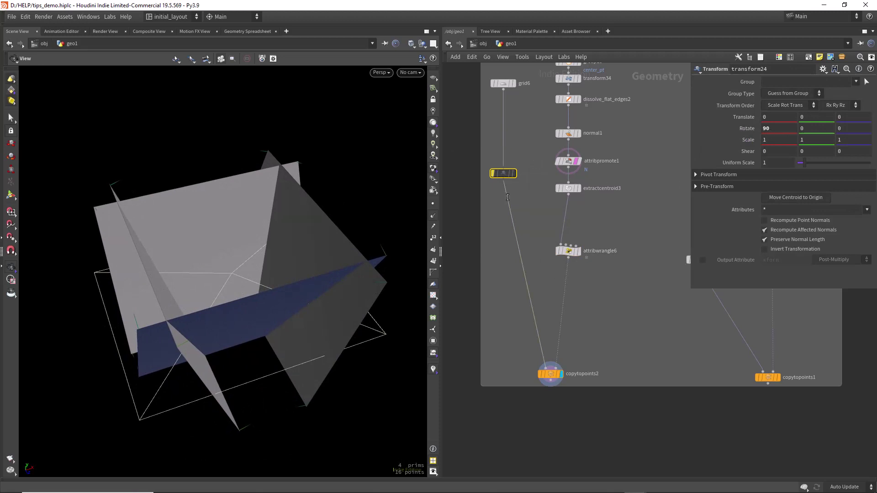
pyautogui.click(494, 173)
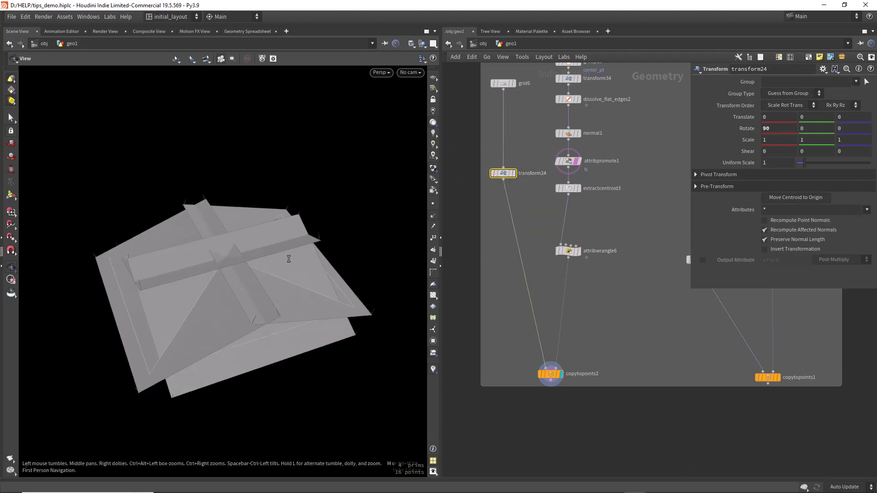
pyautogui.moveTo(288, 259)
pyautogui.mouseDown()
pyautogui.moveTo(244, 251)
pyautogui.moveTo(297, 256)
pyautogui.mouseUp()
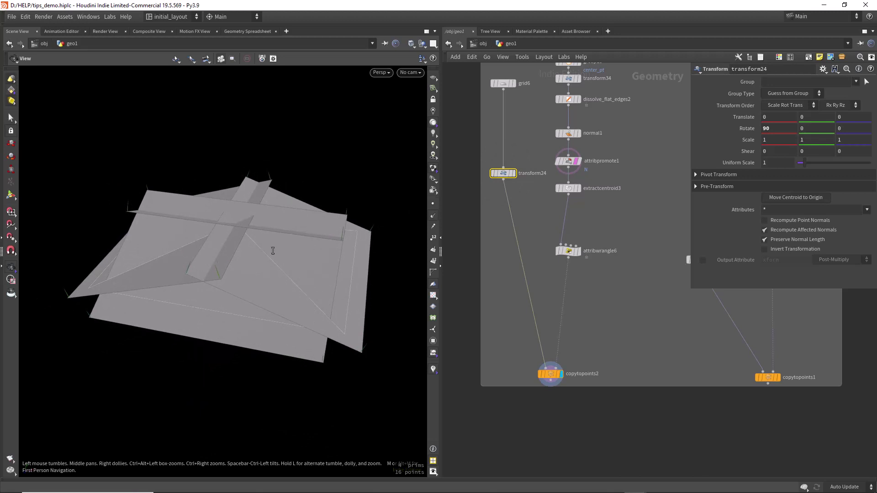
pyautogui.moveTo(343, 301); pyautogui.dragTo(327, 269)
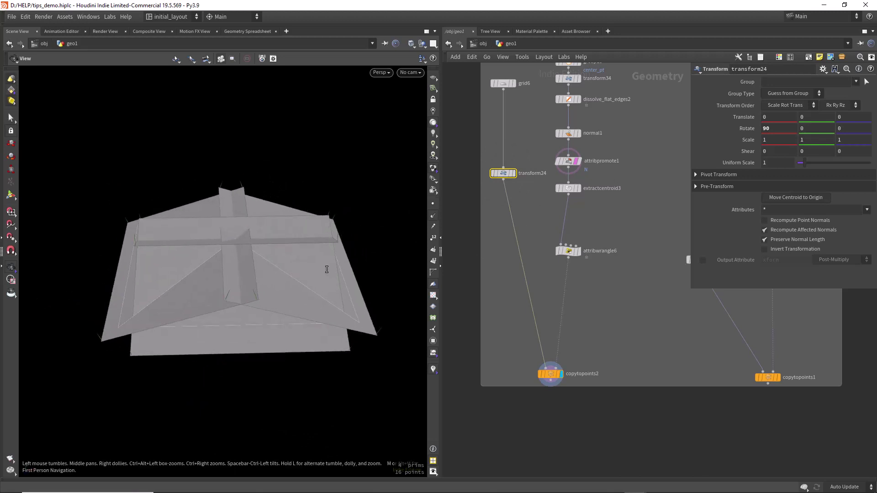
# Step: Open the grid6 parameters and inspect the aligned roof planes from other angles
pyautogui.moveTo(172, 334); pyautogui.dragTo(271, 294)
pyautogui.press('Up')
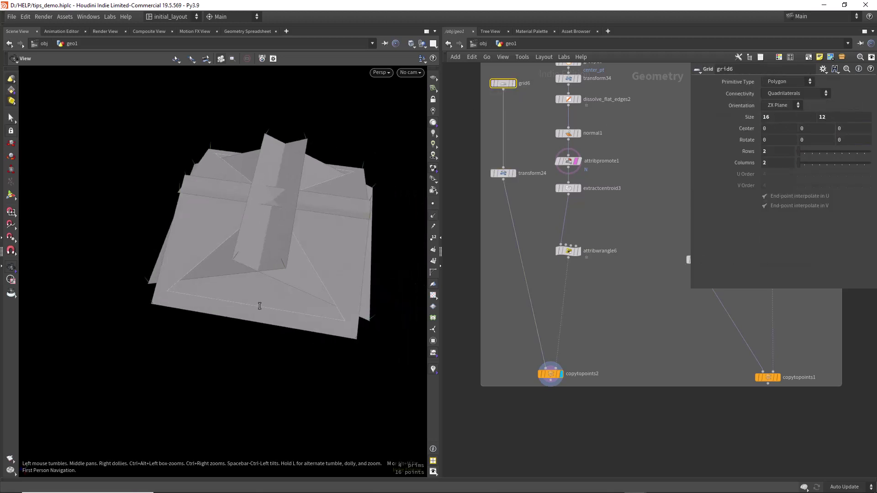
pyautogui.moveTo(319, 274); pyautogui.dragTo(284, 279)
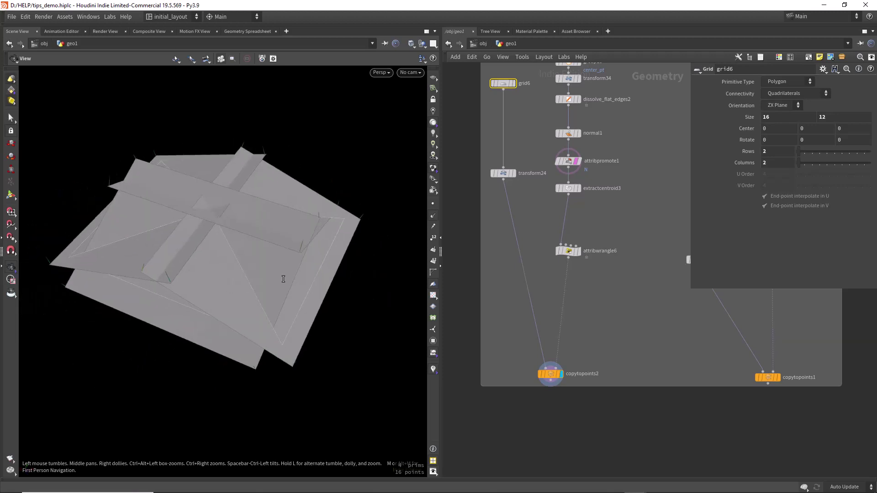
# Step: Display copytopoints1 in the second roof setup beside the first
pyautogui.scroll(-3, 580, 319)
pyautogui.moveTo(620, 320); pyautogui.dragTo(445, 319, button='middle')
pyautogui.scroll(3, 445, 319)
pyautogui.moveTo(575, 343); pyautogui.dragTo(684, 361, button='middle')
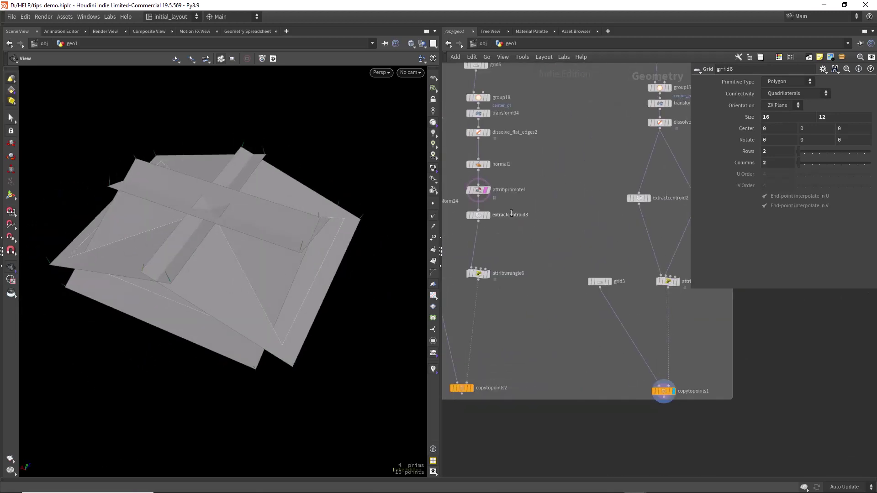
pyautogui.moveTo(670, 390); pyautogui.dragTo(621, 371, button='middle')
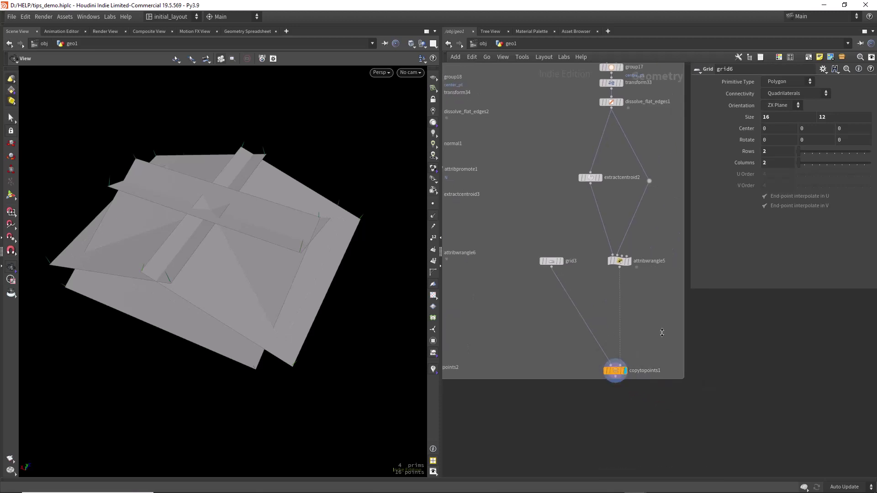
# Step: Review the parameters of transform24, grid6 and attribwrangle6 in the first setup
pyautogui.moveTo(662, 332); pyautogui.dragTo(598, 406, button='middle')
pyautogui.moveTo(508, 313); pyautogui.dragTo(731, 271, button='middle')
pyautogui.click(529, 213)
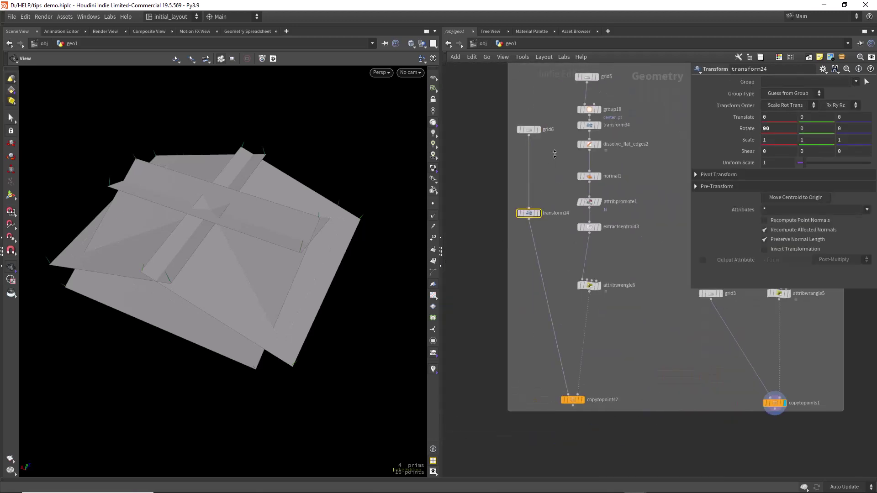
pyautogui.click(529, 130)
pyautogui.moveTo(562, 183); pyautogui.dragTo(523, 163, button='middle')
pyautogui.click(549, 267)
# Step: Display grid4 at the start of the second setup and open its parameters
pyautogui.moveTo(689, 247); pyautogui.dragTo(494, 291, button='middle')
pyautogui.scroll(-5, 543, 267)
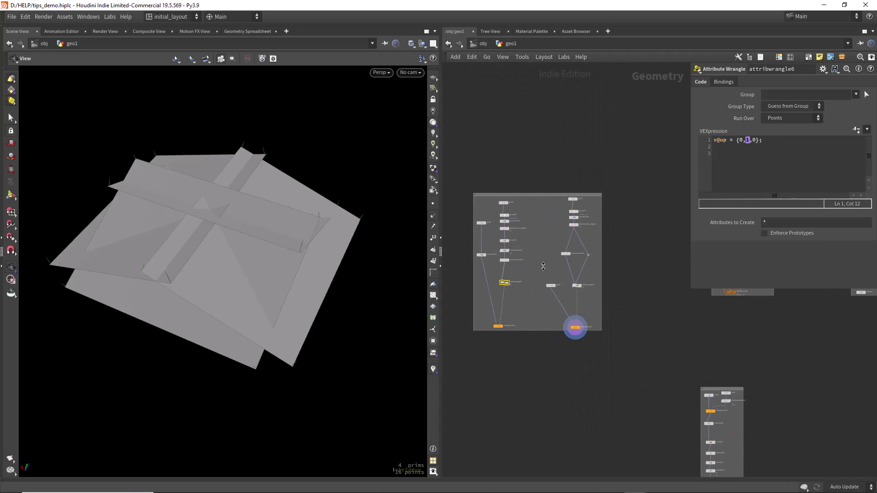
pyautogui.scroll(5, 589, 240)
pyautogui.click(556, 135)
pyautogui.scroll(3, 267, 260)
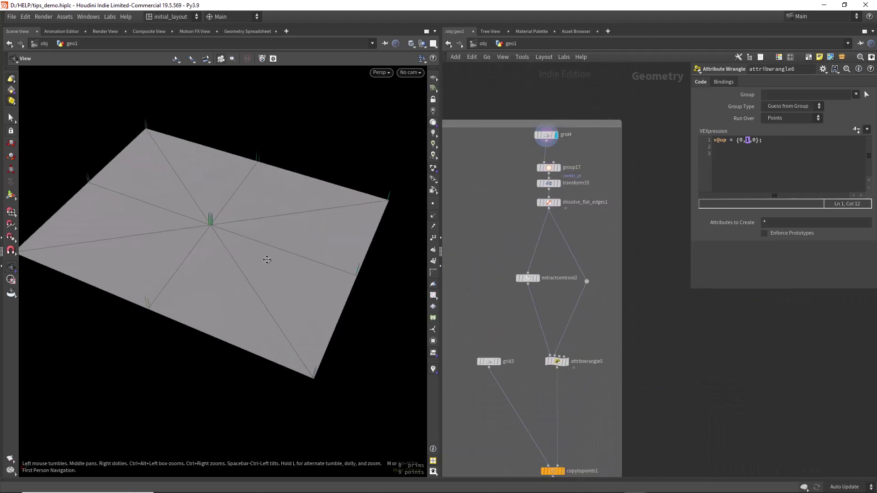
pyautogui.moveTo(267, 260); pyautogui.dragTo(247, 259)
pyautogui.click(545, 135)
# Step: Step the display through transform33, dissolve_flat_edges1 and extractcentroid2
pyautogui.click(557, 183)
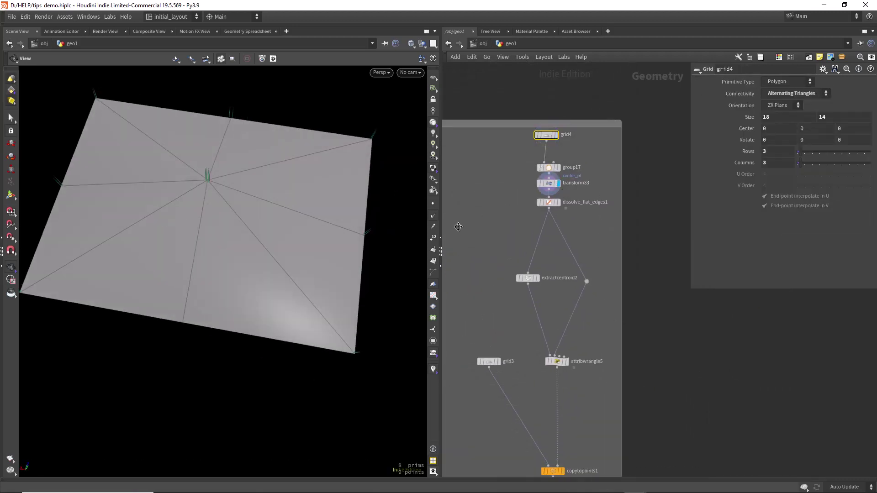
pyautogui.click(558, 202)
pyautogui.moveTo(292, 306); pyautogui.dragTo(317, 270)
pyautogui.scroll(3, 306, 260)
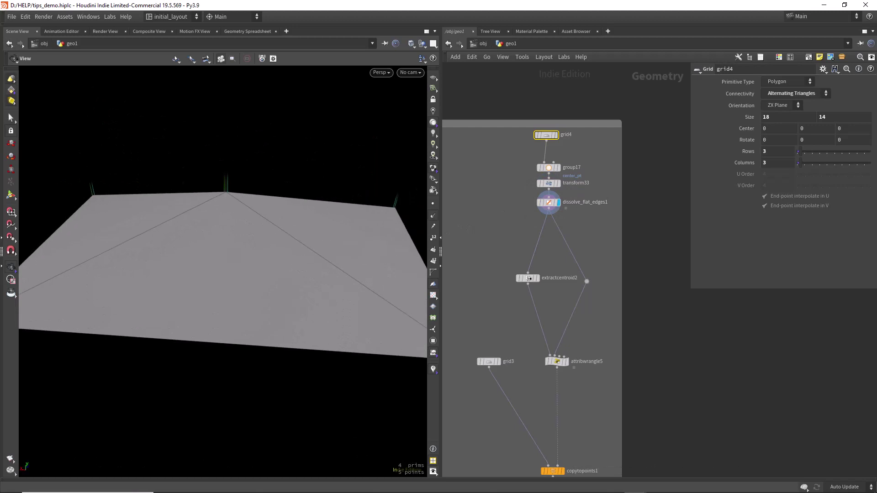
pyautogui.click(537, 278)
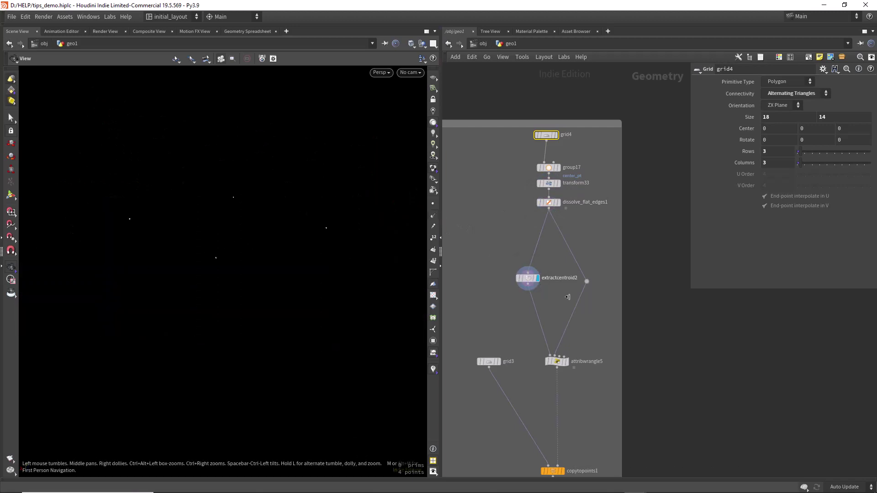
pyautogui.moveTo(568, 297); pyautogui.dragTo(570, 266, button='middle')
# Step: Display grid3, then the copied roof planes from copytopoints1
pyautogui.click(502, 330)
pyautogui.moveTo(562, 442); pyautogui.dragTo(543, 398, button='middle')
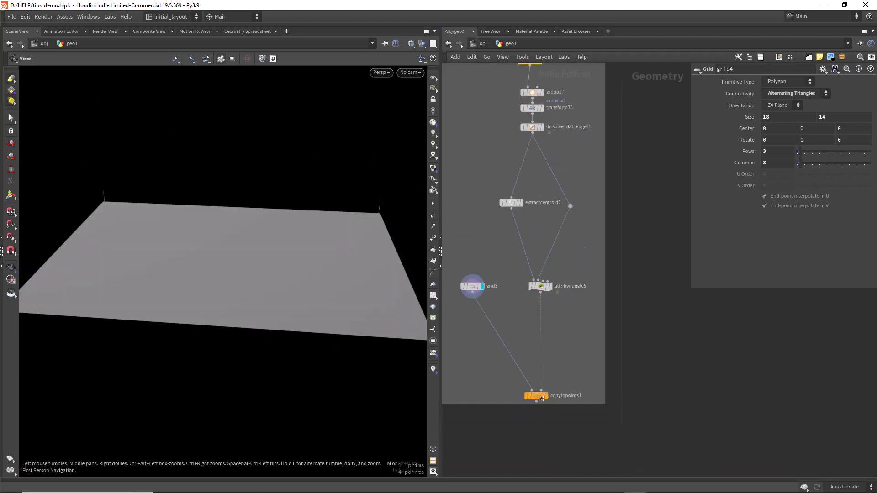
pyautogui.click(542, 398)
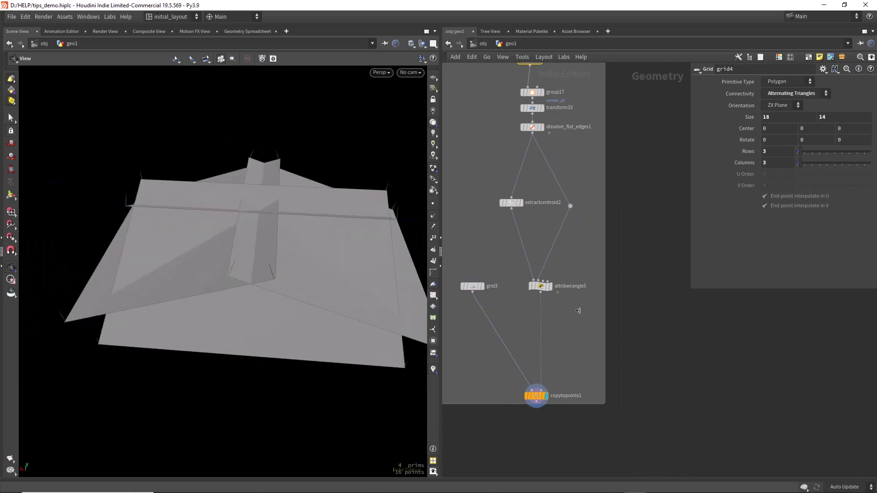
# Step: Open the attribwrangle5 parameters and widen them until the full VEX code is readable
pyautogui.moveTo(578, 310); pyautogui.dragTo(478, 281)
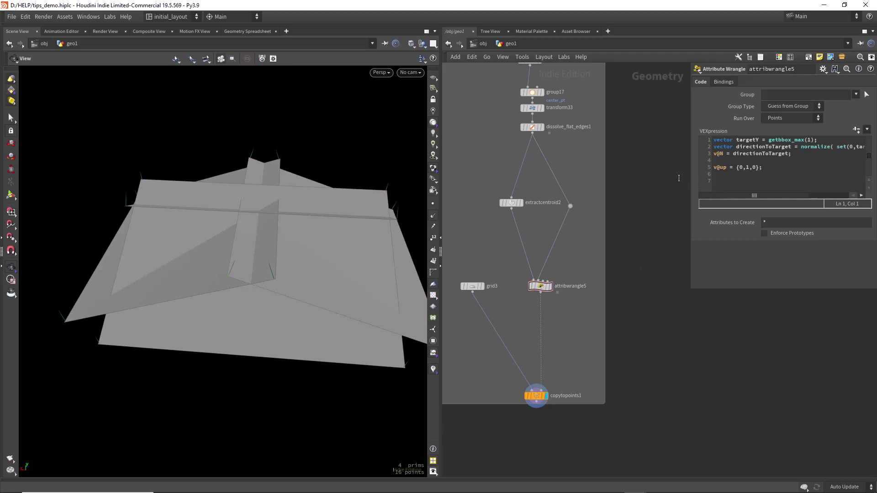
pyautogui.moveTo(689, 178); pyautogui.dragTo(605, 178)
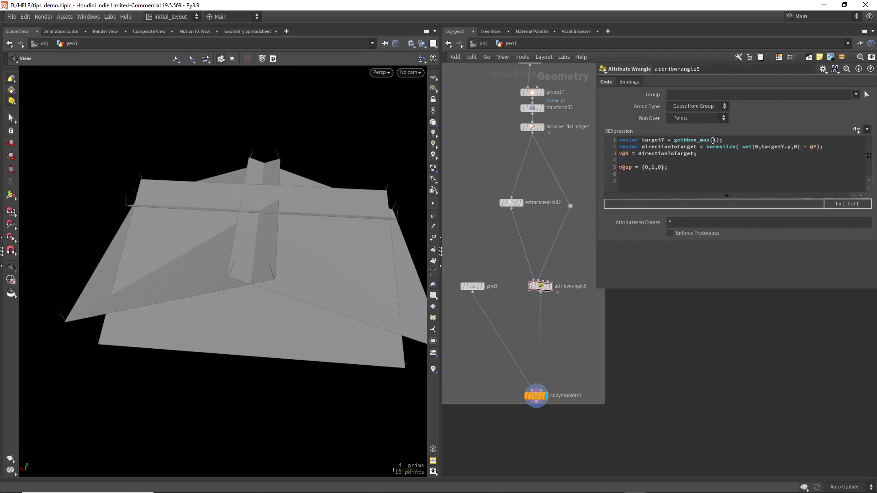
# Step: Display dissolve_flat_edges1 to view the roof shape from a low angle and reopen the attribwrangle5 code
pyautogui.click(541, 127)
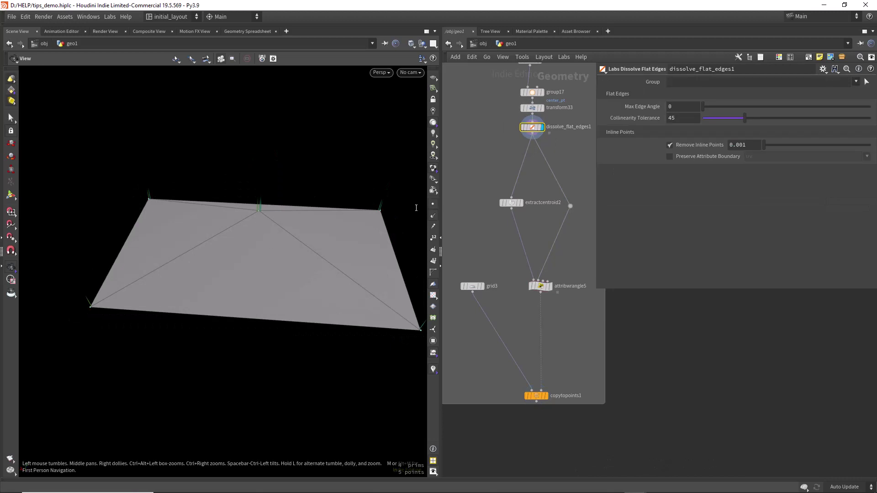
pyautogui.moveTo(222, 215); pyautogui.dragTo(321, 217, button='right')
pyautogui.moveTo(321, 217); pyautogui.dragTo(315, 182)
pyautogui.click(540, 286)
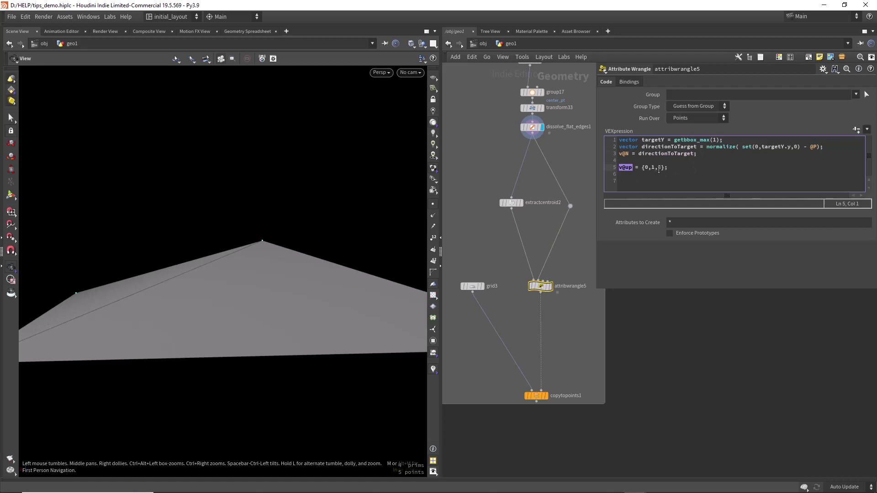
# Step: Display attribwrangle5, check the N and up point attributes in its node info, and examine their directions at the centroids
pyautogui.click(549, 287)
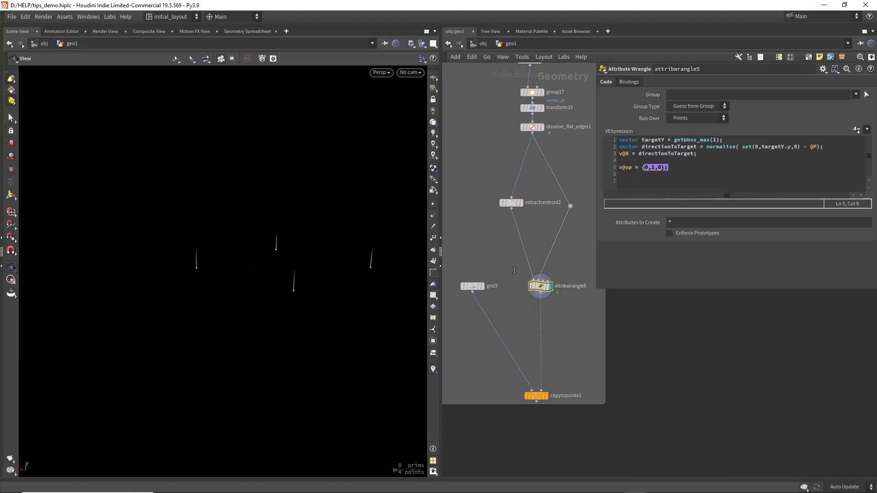
pyautogui.click(521, 286)
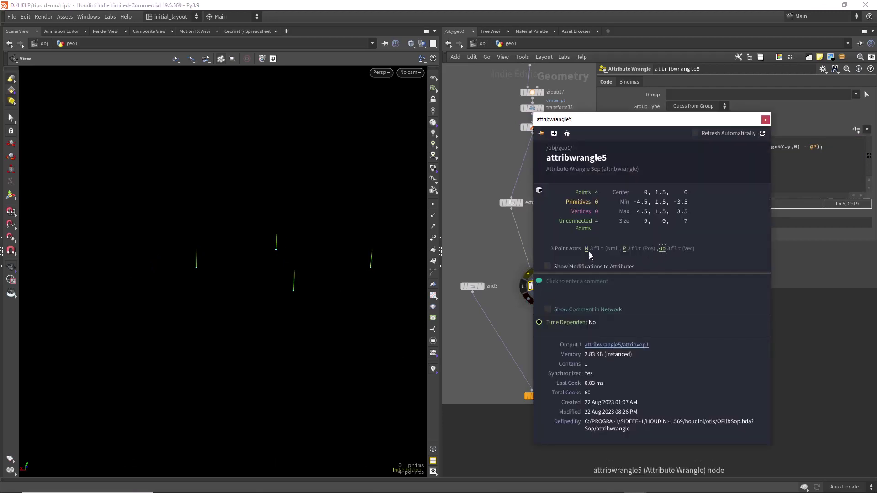
pyautogui.moveTo(282, 260); pyautogui.dragTo(343, 274)
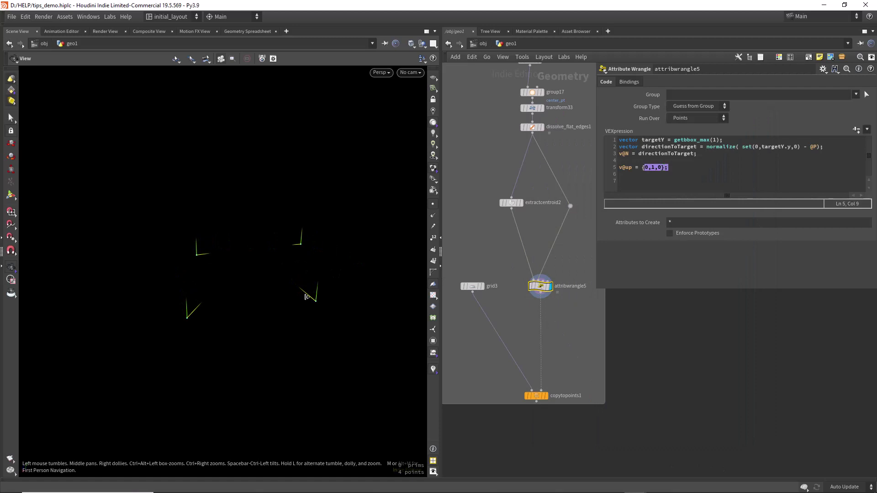
# Step: Template dissolve_flat_edges1 over the attribwrangle5 points to compare their directions with the roof faces
pyautogui.click(539, 130)
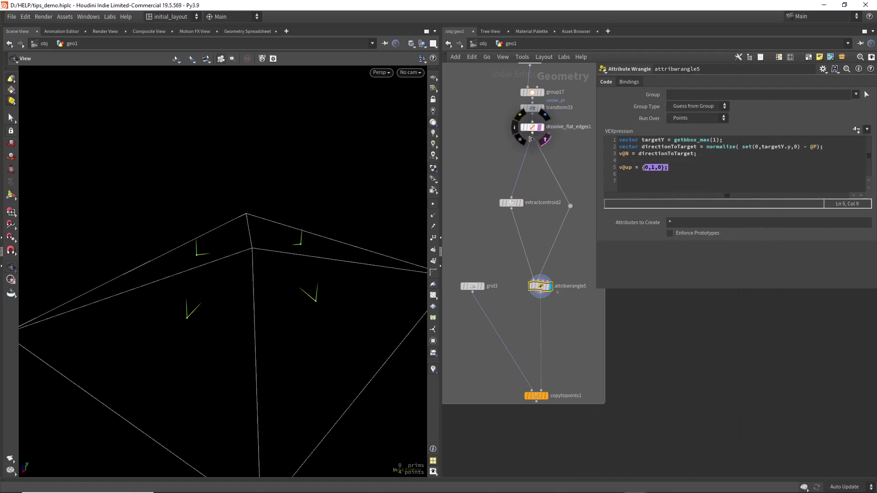
pyautogui.moveTo(301, 287)
pyautogui.mouseDown()
pyautogui.moveTo(276, 264)
pyautogui.moveTo(240, 265)
pyautogui.moveTo(221, 280)
pyautogui.moveTo(297, 288)
pyautogui.moveTo(231, 287)
pyautogui.moveTo(269, 281)
pyautogui.moveTo(280, 295)
pyautogui.moveTo(250, 299)
pyautogui.moveTo(267, 310)
pyautogui.moveTo(296, 281)
pyautogui.moveTo(240, 307)
pyautogui.moveTo(268, 307)
pyautogui.mouseUp()
pyautogui.click(548, 385)
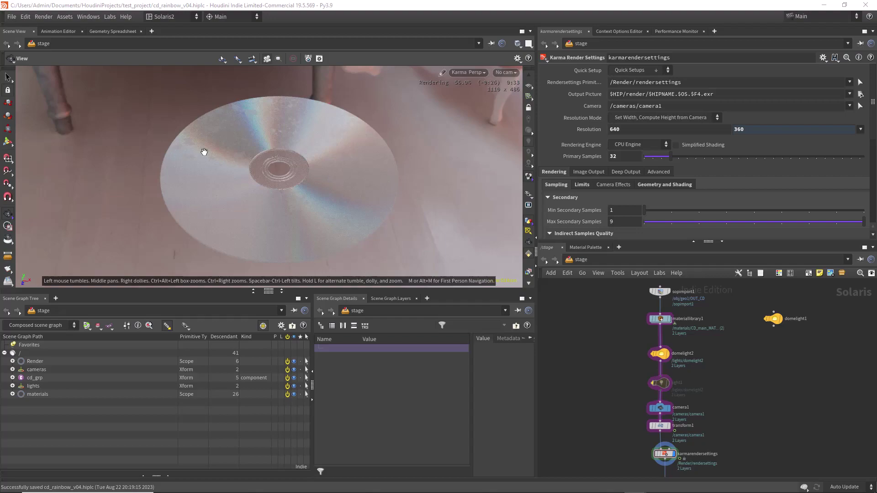
# Step: Examine the CD's rainbow reflections in the Karma viewport render from different angles
pyautogui.moveTo(351, 227)
pyautogui.mouseDown()
pyautogui.moveTo(340, 213)
pyautogui.moveTo(360, 237)
pyautogui.mouseUp()
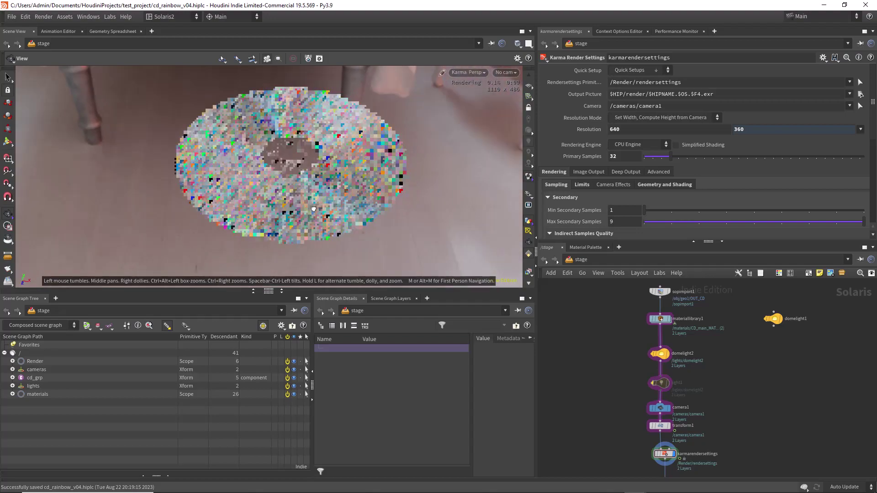
pyautogui.moveTo(488, 69); pyautogui.dragTo(477, 81, button='middle')
pyautogui.click(469, 73)
pyautogui.click(406, 141)
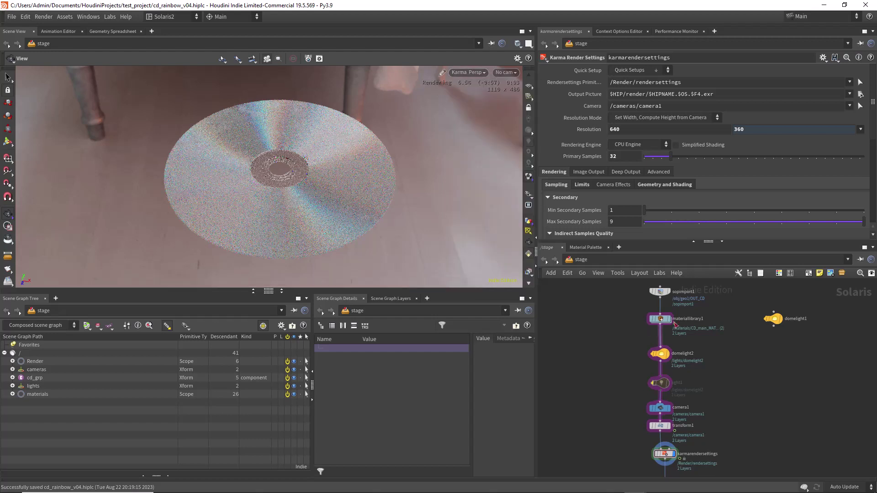
# Step: Open the materiallibrary1 network and look over the CD shader nodes
pyautogui.doubleClick(660, 320)
pyautogui.moveTo(636, 340); pyautogui.dragTo(638, 379, button='middle')
pyautogui.scroll(4, 640, 384)
pyautogui.moveTo(772, 289); pyautogui.dragTo(693, 319, button='middle')
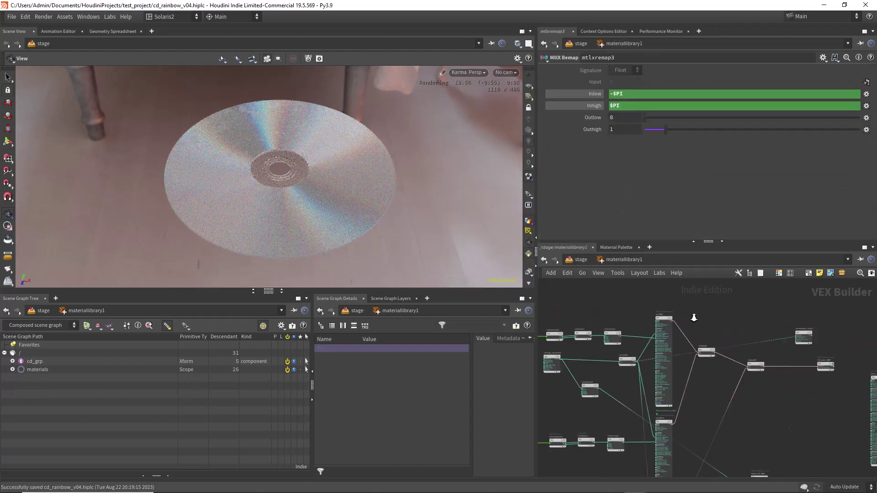
pyautogui.scroll(6, 680, 313)
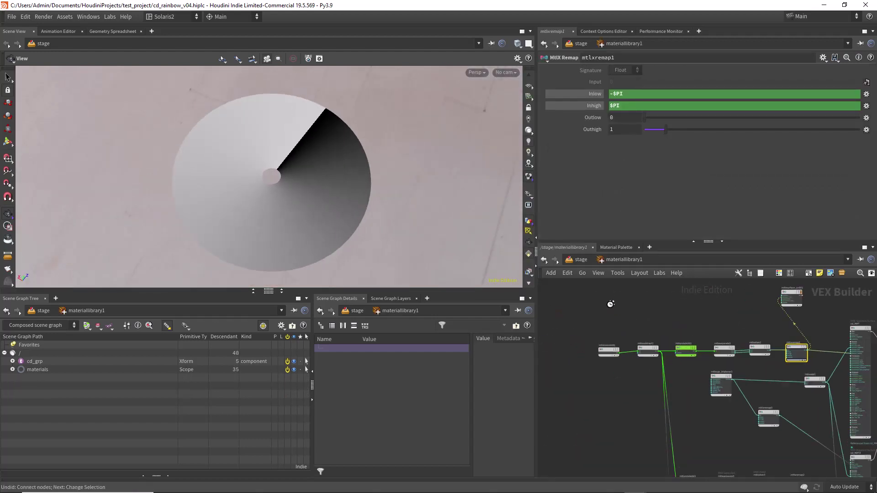
# Step: Open the mtlxsubtract1 parameters at the start of the first rotation chain
pyautogui.scroll(3, 624, 340)
pyautogui.moveTo(615, 339); pyautogui.dragTo(538, 321, button='middle')
pyautogui.moveTo(628, 319); pyautogui.dragTo(624, 402)
pyautogui.moveTo(623, 402); pyautogui.dragTo(609, 400, button='middle')
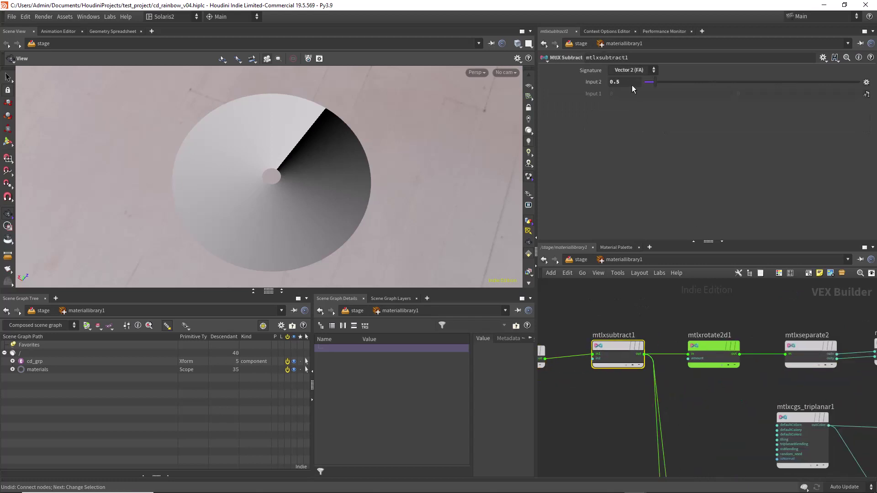
pyautogui.moveTo(718, 295); pyautogui.dragTo(601, 295, button='middle')
pyautogui.moveTo(602, 295); pyautogui.dragTo(595, 426)
pyautogui.moveTo(616, 388); pyautogui.dragTo(553, 385, button='middle')
# Step: Follow the first chain to mtlxremap1 and toggle its Inlow field between expression and value and back
pyautogui.click(629, 349)
pyautogui.click(627, 348)
pyautogui.moveTo(699, 385); pyautogui.dragTo(576, 388, button='middle')
pyautogui.click(652, 354)
pyautogui.click(592, 94)
pyautogui.click(592, 95)
pyautogui.moveTo(732, 306); pyautogui.dragTo(654, 355, button='middle')
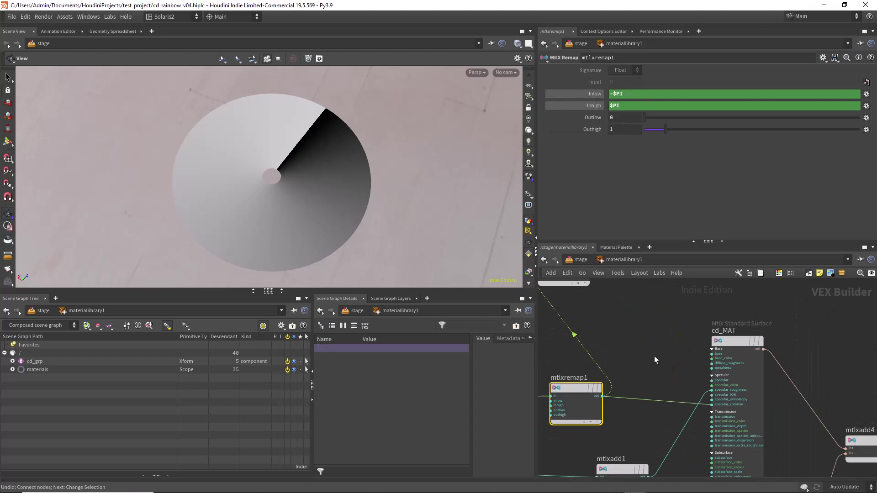
# Step: Trace how mtlxremap1 feeds cd_MAT and inspect the black-to-white gradient on the disc
pyautogui.scroll(-3, 654, 355)
pyautogui.moveTo(619, 286); pyautogui.dragTo(621, 352, button='middle')
pyautogui.moveTo(628, 403); pyautogui.dragTo(684, 334, button='middle')
pyautogui.scroll(1, 684, 334)
pyautogui.scroll(-4, 686, 333)
pyautogui.moveTo(256, 208); pyautogui.dragTo(298, 227)
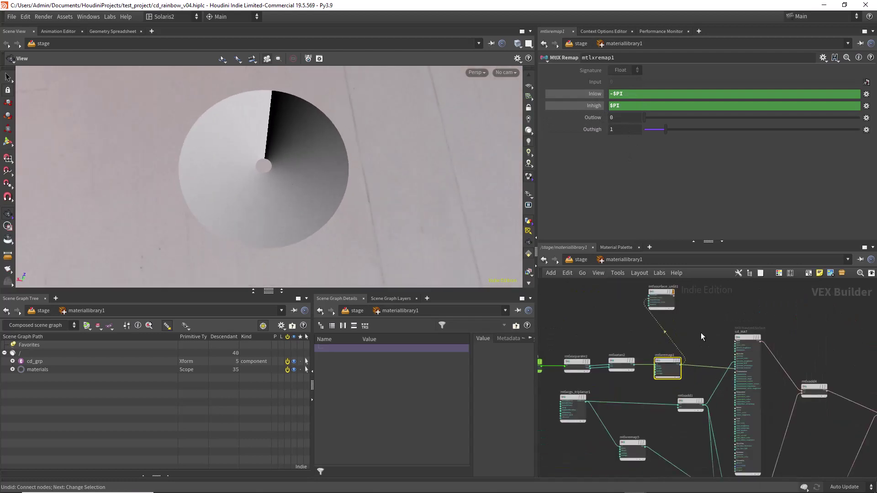
# Step: Open the mtlxrotate2d2 parameters in the second chain and preview mtlxremap2 through the emission color of mtlxsurface_unlit1
pyautogui.scroll(-5, 701, 332)
pyautogui.moveTo(687, 325); pyautogui.dragTo(696, 295, button='middle')
pyautogui.scroll(5, 630, 409)
pyautogui.click(607, 382)
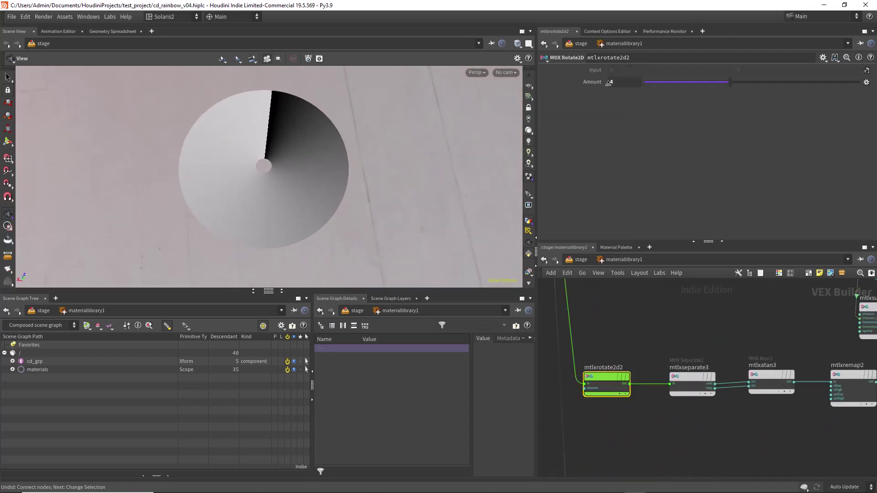
pyautogui.moveTo(863, 376); pyautogui.dragTo(645, 395, button='middle')
pyautogui.moveTo(658, 400); pyautogui.dragTo(618, 384)
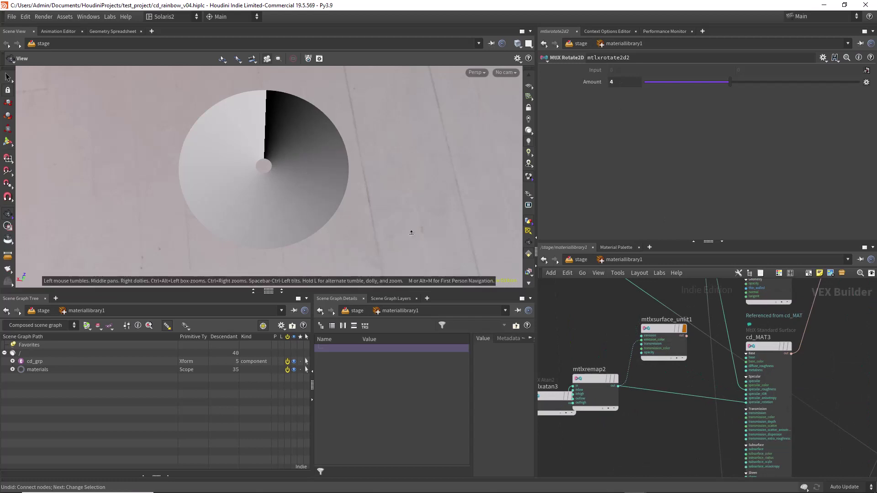
# Step: Bring mtlxsurface_unlit1 to the third chain and feed it from mtlxremap3 to preview that gradient
pyautogui.moveTo(684, 424); pyautogui.dragTo(670, 314, button='middle')
pyautogui.scroll(-5, 670, 313)
pyautogui.moveTo(654, 297); pyautogui.dragTo(656, 398)
pyautogui.scroll(4, 643, 401)
pyautogui.moveTo(721, 469); pyautogui.dragTo(654, 318)
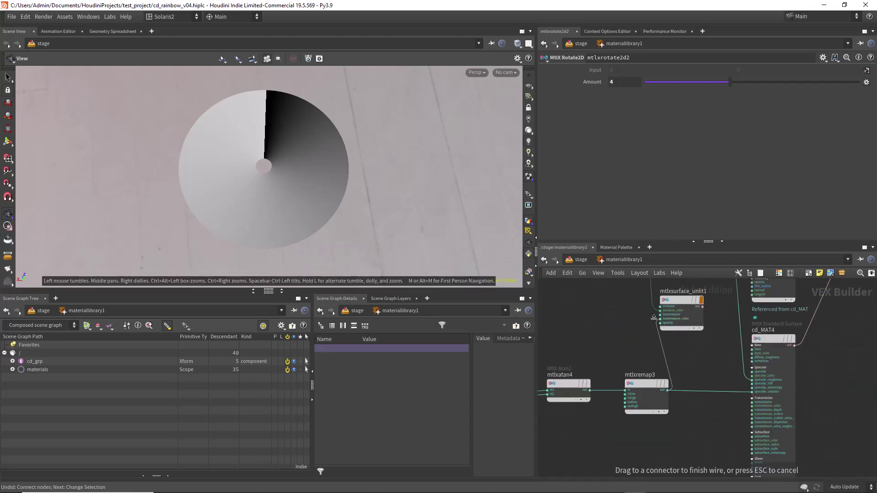
pyautogui.hotkey('ctrl', 'z')
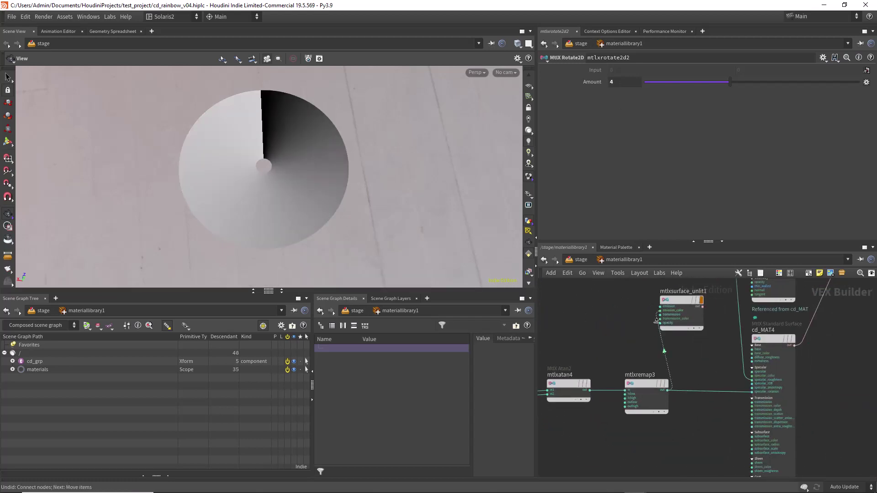
# Step: Examine the third chain from mtlxrotate2d3 through mtlxseparate4 and mtlxatan4 to mtlxremap3
pyautogui.scroll(-1, 648, 341)
pyautogui.moveTo(548, 292); pyautogui.dragTo(651, 311, button='middle')
pyautogui.click(610, 404)
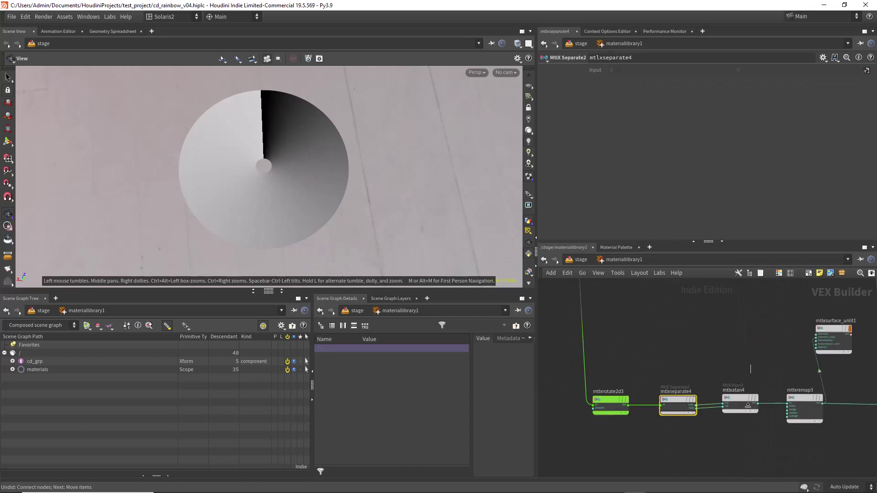
pyautogui.click(804, 404)
pyautogui.moveTo(781, 323); pyautogui.dragTo(632, 347, button='middle')
pyautogui.scroll(-3, 632, 347)
pyautogui.moveTo(722, 356); pyautogui.dragTo(663, 352, button='middle')
pyautogui.moveTo(662, 283); pyautogui.dragTo(665, 352, button='middle')
pyautogui.scroll(3, 665, 317)
# Step: Go up to the stage level and disable the mtlxsurface_unlit1 material entry in materiallibrary1
pyautogui.click(581, 259)
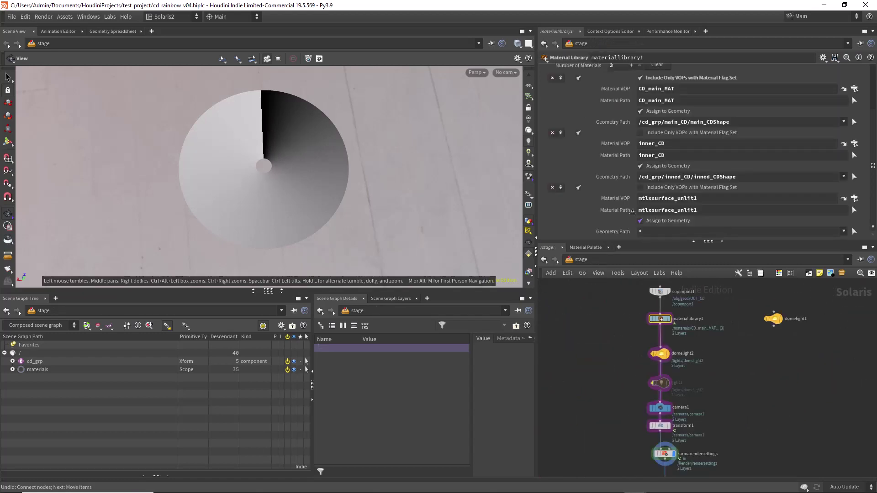
pyautogui.click(578, 187)
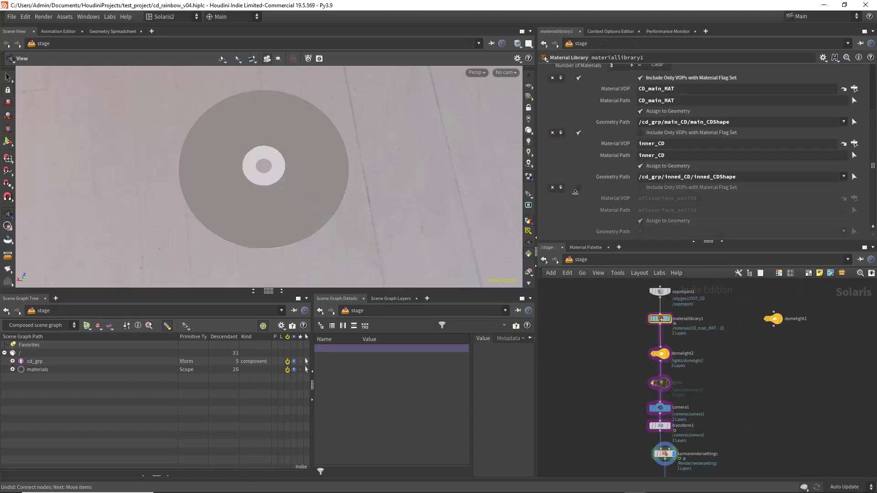
# Step: Open cd_MAT inside materiallibrary1 and show its Base parameters
pyautogui.doubleClick(662, 322)
pyautogui.click(646, 362)
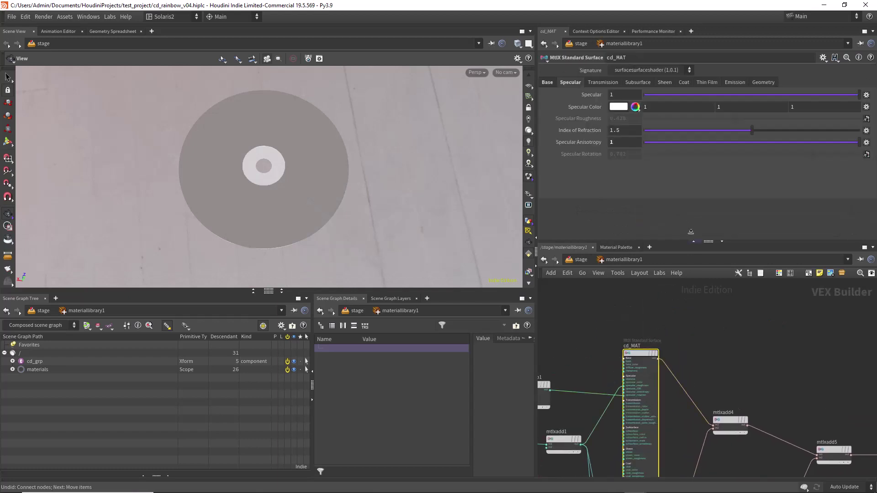
pyautogui.click(547, 82)
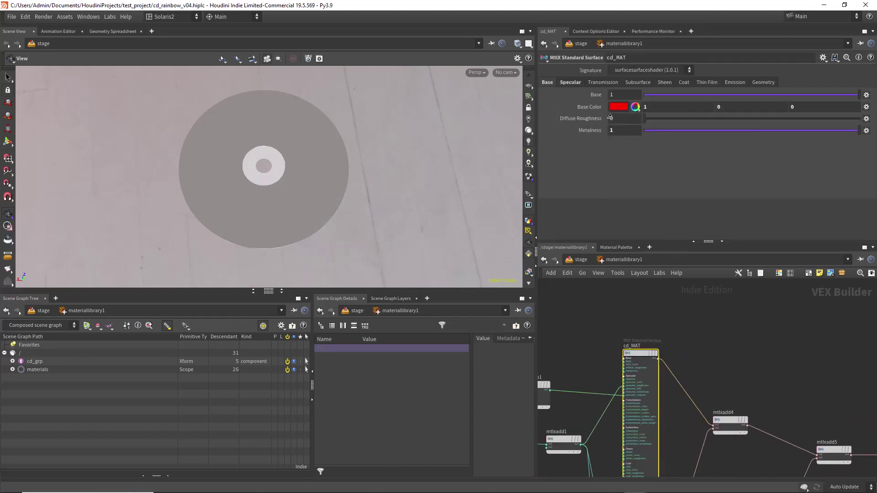
# Step: Open cd_MAT3 and cd_MAT4 in turn to compare their base colors
pyautogui.scroll(-4, 755, 331)
pyautogui.moveTo(756, 352); pyautogui.dragTo(717, 297, button='middle')
pyautogui.moveTo(705, 376); pyautogui.dragTo(712, 322, button='middle')
pyautogui.scroll(3, 714, 323)
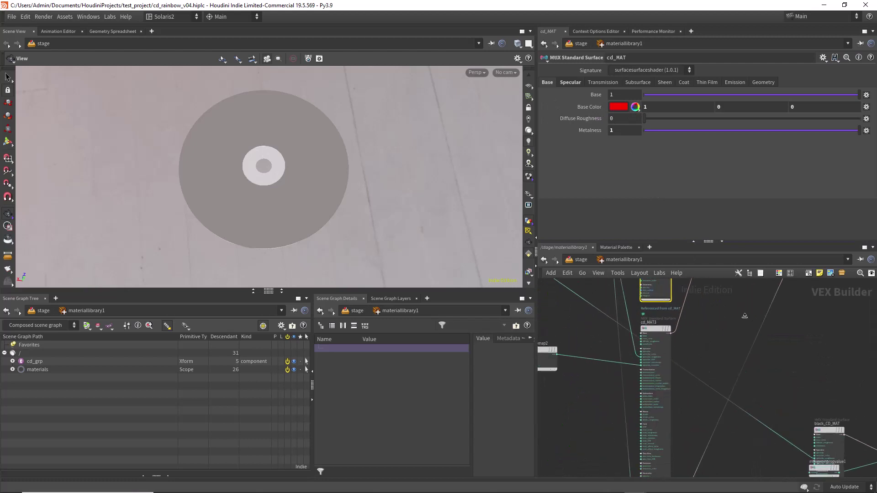
pyautogui.click(648, 350)
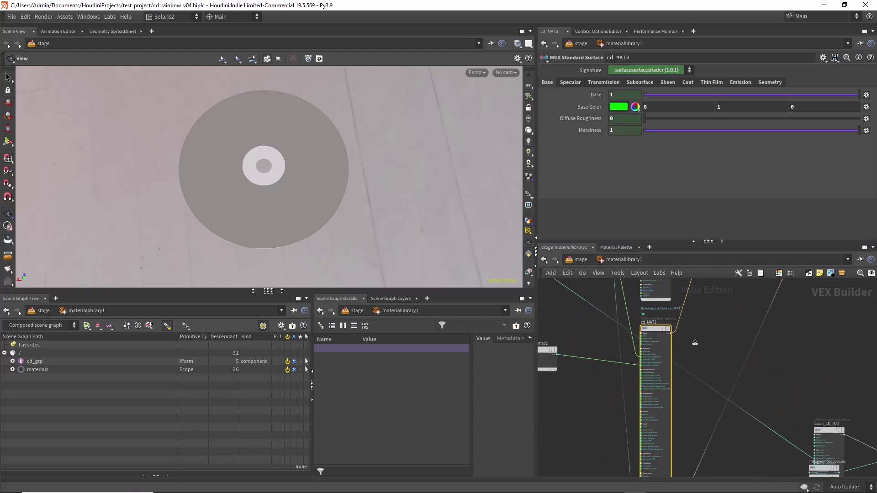
pyautogui.moveTo(713, 448); pyautogui.dragTo(712, 330, button='middle')
pyautogui.moveTo(712, 400); pyautogui.dragTo(716, 343, button='middle')
pyautogui.click(660, 343)
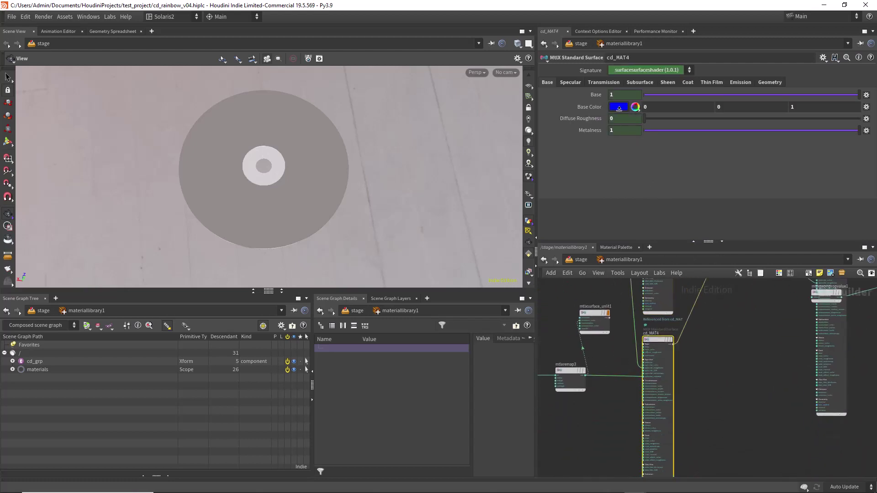
# Step: Inspect mtlxadd4 and mtlxadd5, which combine the three standard surface shaders
pyautogui.scroll(-3, 757, 388)
pyautogui.moveTo(747, 384); pyautogui.dragTo(656, 446, button='middle')
pyautogui.moveTo(666, 313); pyautogui.dragTo(669, 378, button='middle')
pyautogui.scroll(5, 670, 372)
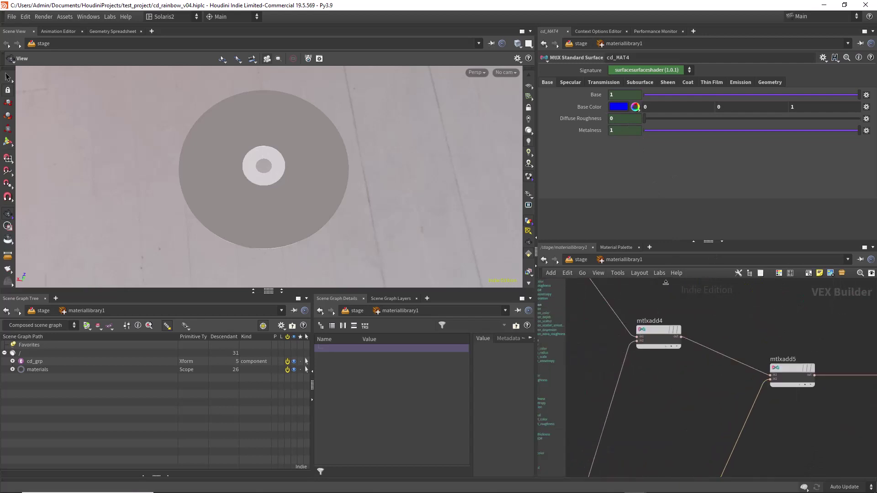
pyautogui.press('Down')
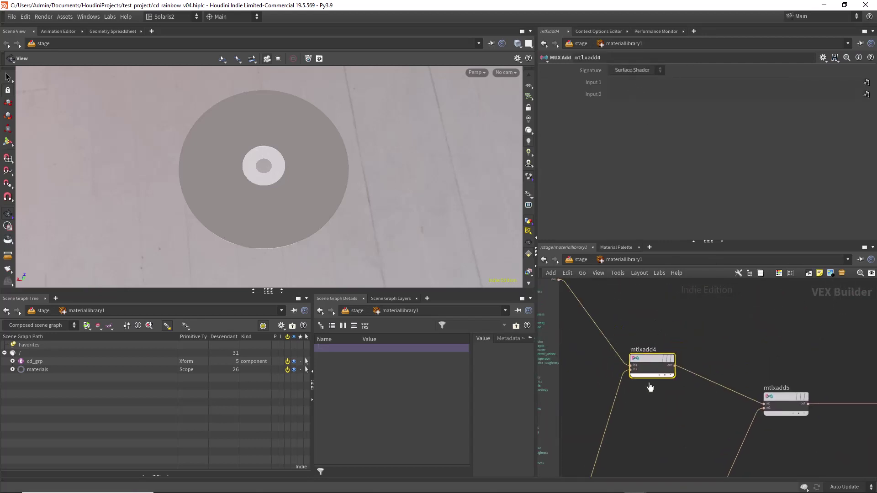
pyautogui.press('Down')
# Step: Trace the connections from the three standard surfaces through mtlxadd5 to CD_main_MAT
pyautogui.scroll(-4, 763, 389)
pyautogui.moveTo(713, 456); pyautogui.dragTo(708, 342, button='middle')
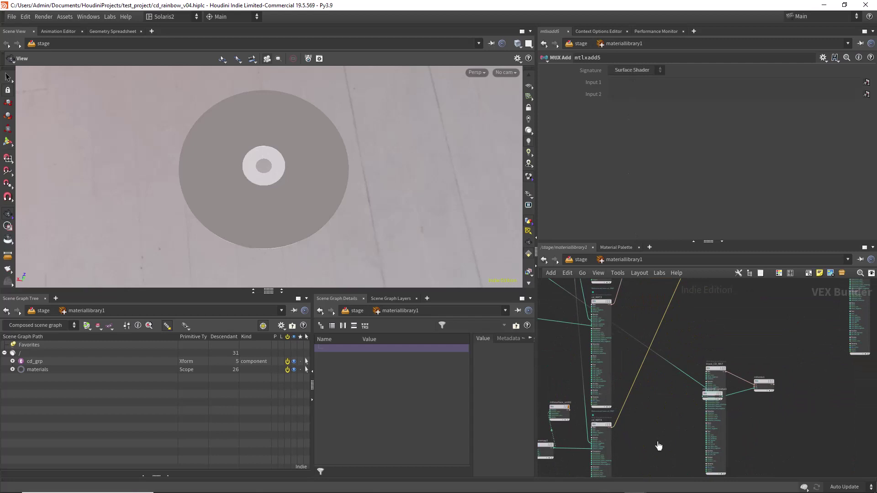
pyautogui.moveTo(657, 446); pyautogui.dragTo(646, 335, button='middle')
pyautogui.scroll(3, 589, 310)
pyautogui.scroll(-4, 720, 323)
pyautogui.moveTo(720, 323); pyautogui.dragTo(644, 440, button='middle')
pyautogui.scroll(2, 690, 326)
pyautogui.moveTo(690, 326); pyautogui.dragTo(633, 395, button='middle')
pyautogui.scroll(3, 642, 368)
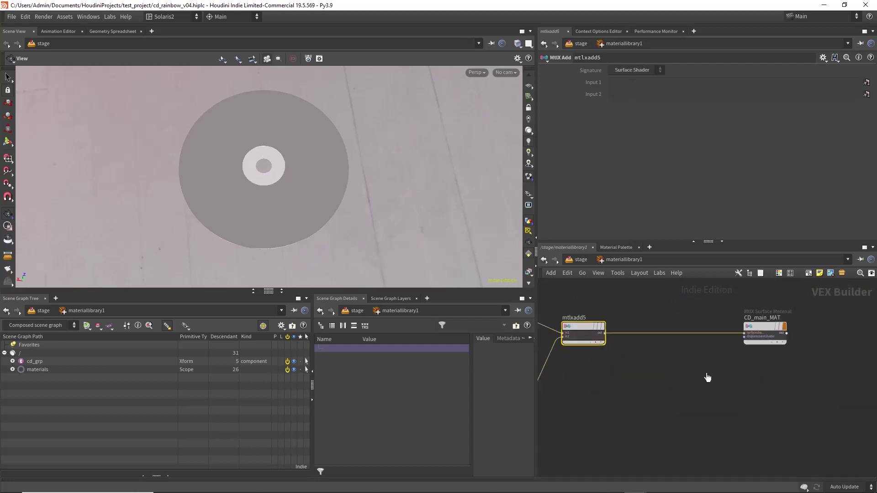
pyautogui.moveTo(706, 378); pyautogui.dragTo(634, 389, button='middle')
pyautogui.scroll(-2, 639, 312)
pyautogui.moveTo(639, 313); pyautogui.dragTo(761, 330, button='middle')
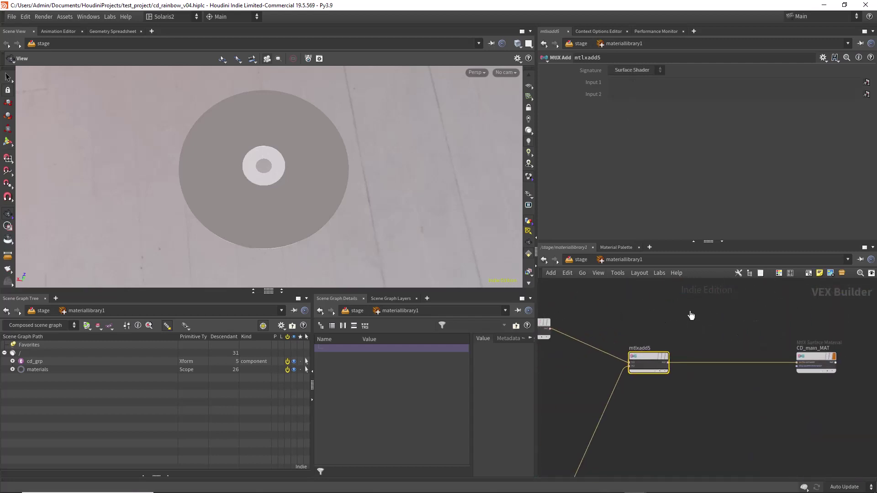
# Step: Review mtlxremap1 and the Specular parameters of cd_MAT, including index of refraction, anisotropy and rotation
pyautogui.scroll(-5, 689, 313)
pyautogui.scroll(5, 623, 319)
pyautogui.moveTo(656, 375); pyautogui.dragTo(636, 387, button='middle')
pyautogui.click(680, 354)
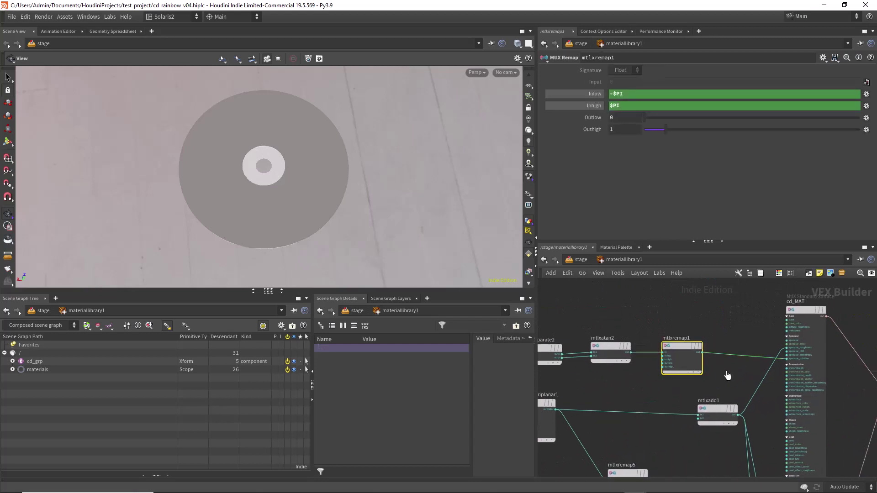
pyautogui.moveTo(773, 386); pyautogui.dragTo(634, 383, button='middle')
pyautogui.scroll(3, 634, 384)
pyautogui.scroll(2, 643, 307)
pyautogui.moveTo(642, 308); pyautogui.dragTo(604, 446, button='middle')
pyautogui.click(676, 347)
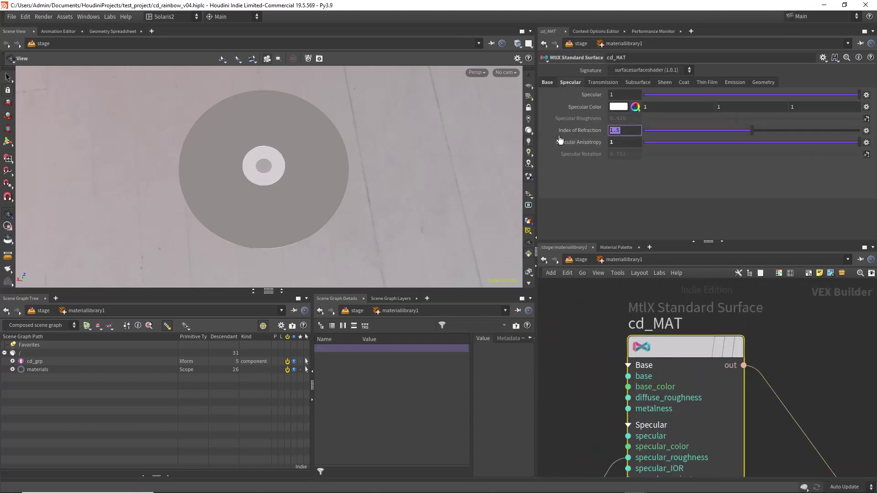
pyautogui.scroll(-5, 597, 363)
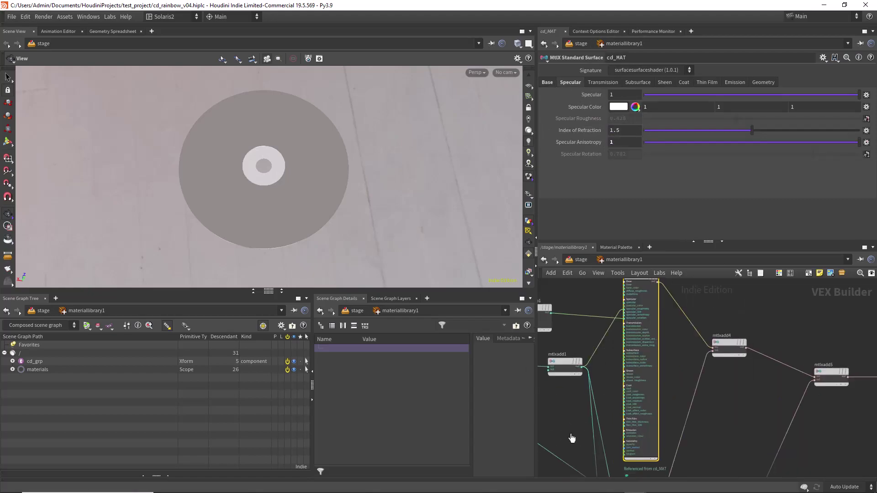
# Step: Return to the stage level, switch the viewport renderer to Karma, and inspect the rendered CD up close
pyautogui.press('u')
pyautogui.click(477, 72)
pyautogui.click(476, 87)
pyautogui.moveTo(297, 235); pyautogui.dragTo(352, 213)
pyautogui.moveTo(352, 214); pyautogui.dragTo(407, 209, button='right')
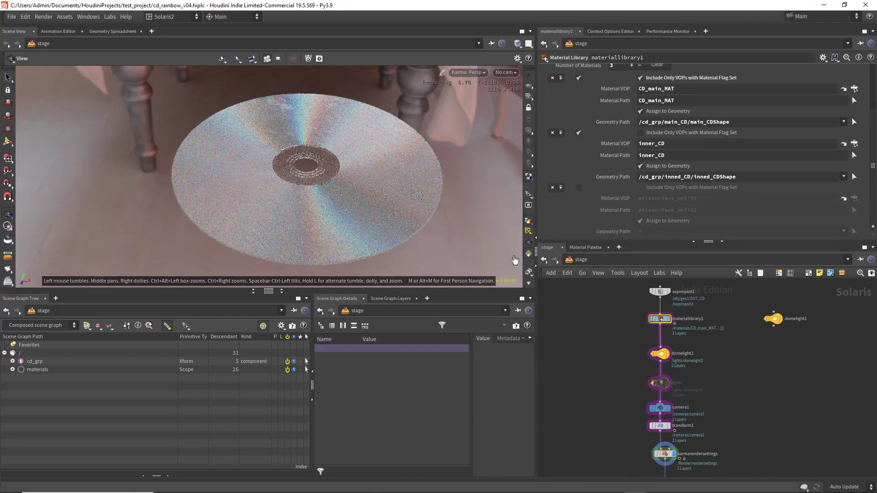
# Step: Open materiallibrary1, examine the grunge texture node mtlxcgs_triplanar1 and its connections, and change the viewport renderer
pyautogui.doubleClick(660, 319)
pyautogui.moveTo(566, 358); pyautogui.dragTo(647, 419, button='middle')
pyautogui.scroll(5, 648, 418)
pyautogui.click(637, 376)
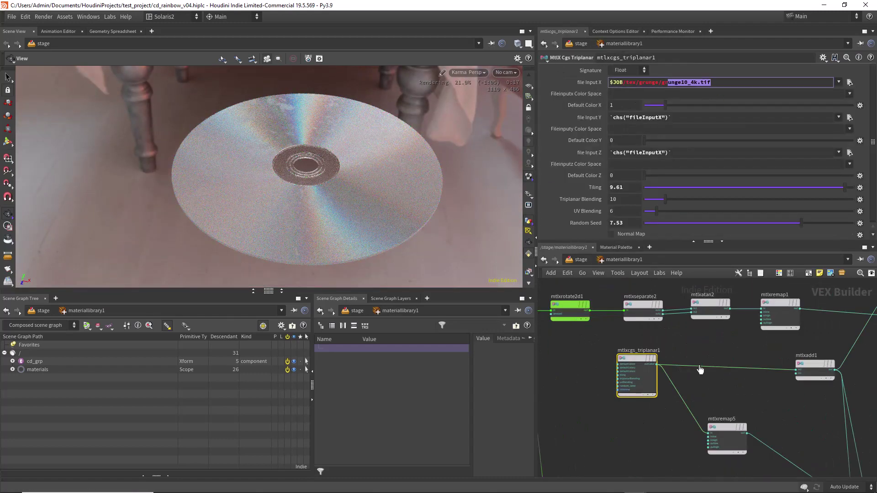
pyautogui.moveTo(746, 391); pyautogui.dragTo(683, 392, button='middle')
pyautogui.scroll(1, 683, 391)
pyautogui.scroll(-3, 663, 347)
pyautogui.moveTo(663, 348); pyautogui.dragTo(641, 382, button='middle')
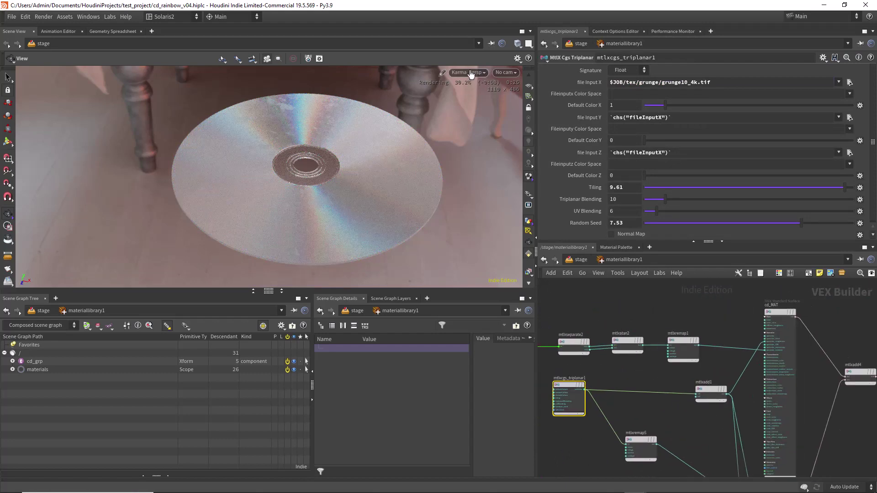
pyautogui.click(470, 73)
pyautogui.click(455, 122)
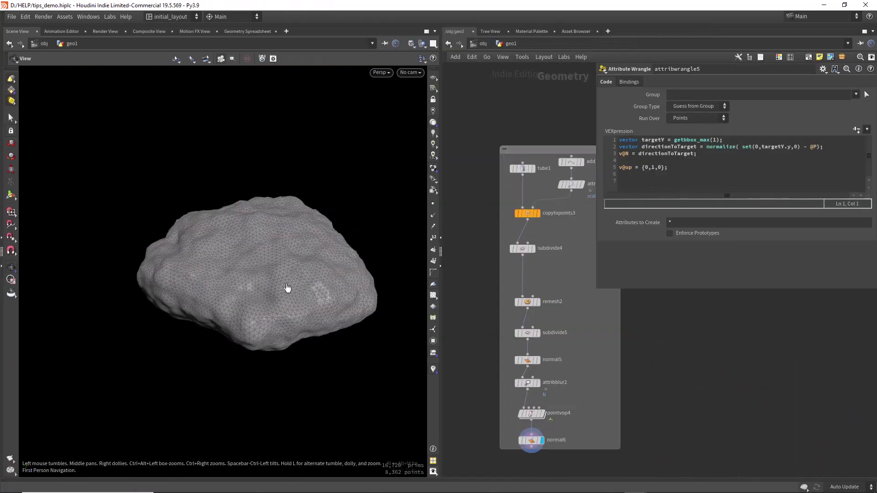
# Step: Display tube1, add1 and copytopoints3 in turn to review how the rock's base shape is built
pyautogui.moveTo(287, 288)
pyautogui.mouseDown()
pyautogui.moveTo(296, 297)
pyautogui.moveTo(204, 313)
pyautogui.moveTo(297, 274)
pyautogui.mouseUp()
pyautogui.moveTo(596, 201); pyautogui.dragTo(693, 201)
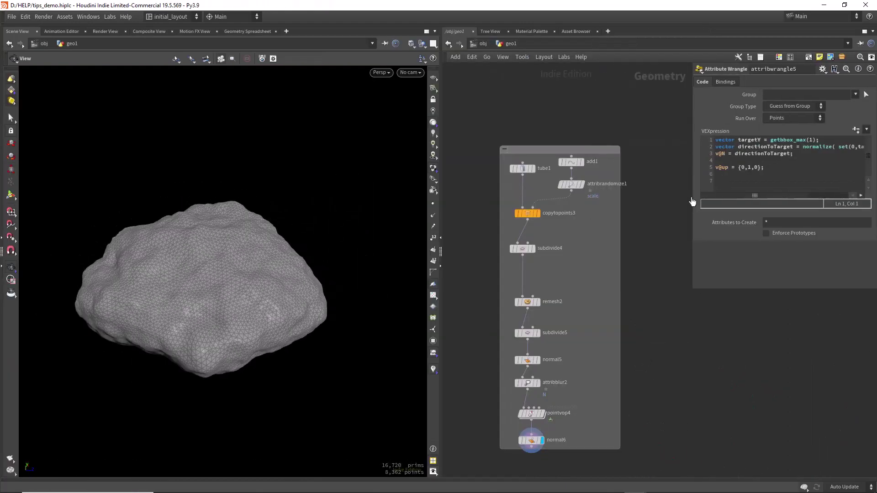
pyautogui.click(532, 169)
pyautogui.click(581, 162)
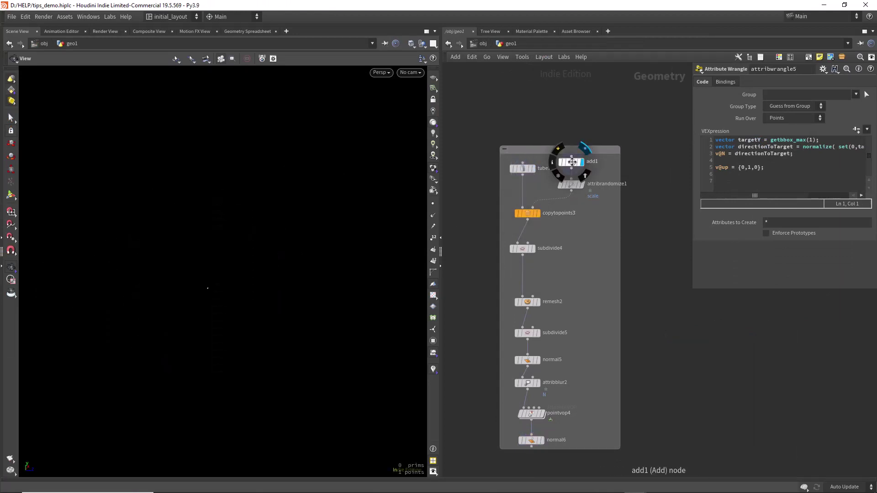
pyautogui.click(570, 162)
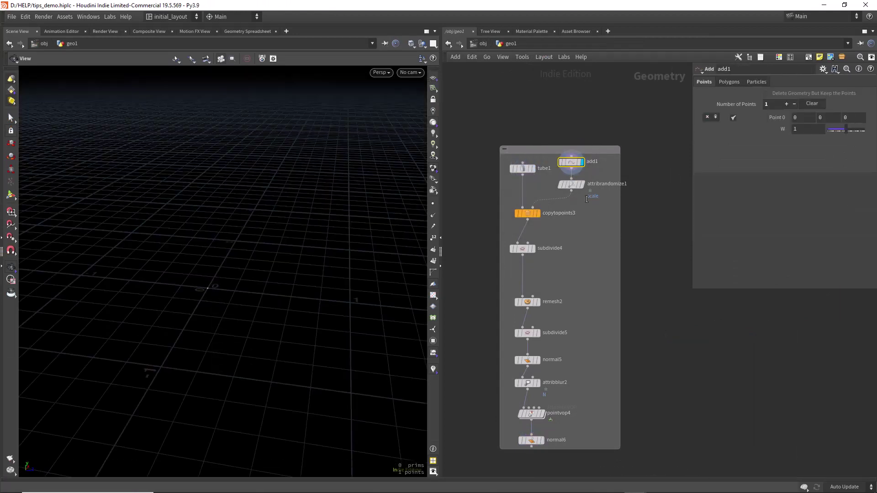
pyautogui.click(538, 214)
# Step: Review attribrandomize1's scale distribution, display normal6, and set the Global Seed to 4.19
pyautogui.click(571, 184)
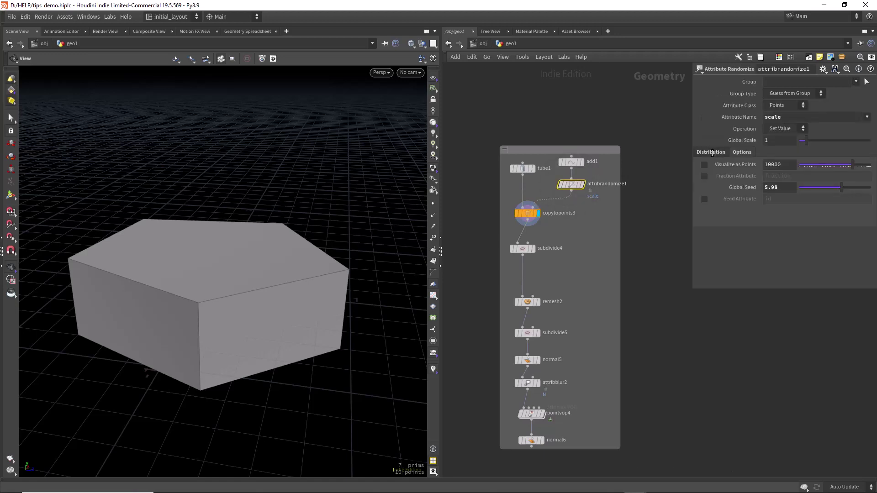
pyautogui.click(712, 152)
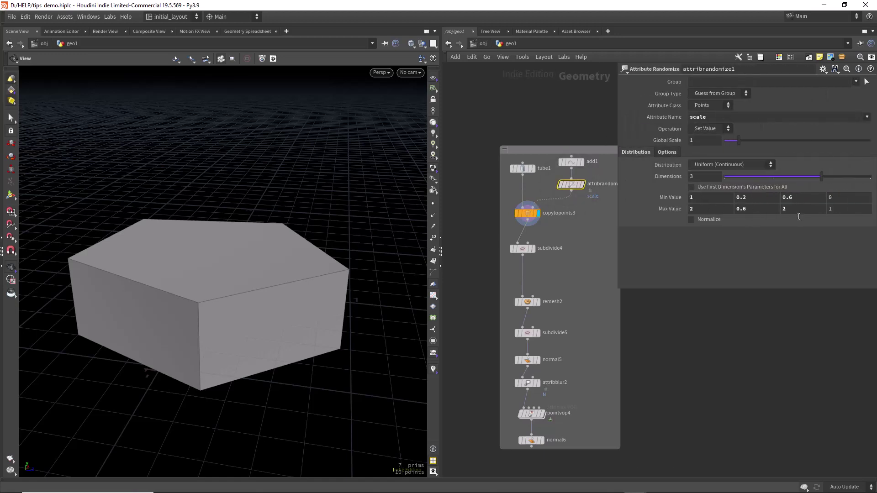
pyautogui.click(675, 154)
pyautogui.click(542, 440)
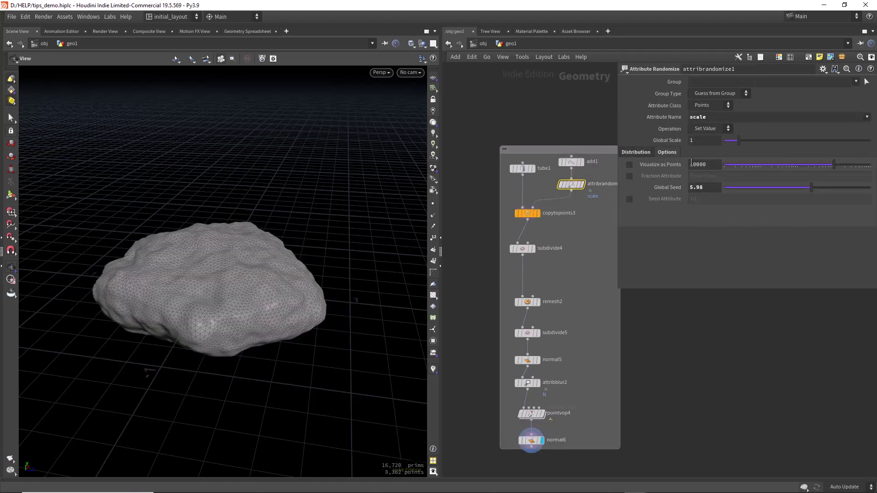
pyautogui.moveTo(788, 188)
pyautogui.mouseDown()
pyautogui.moveTo(748, 188)
pyautogui.moveTo(817, 189)
pyautogui.moveTo(785, 187)
pyautogui.mouseUp()
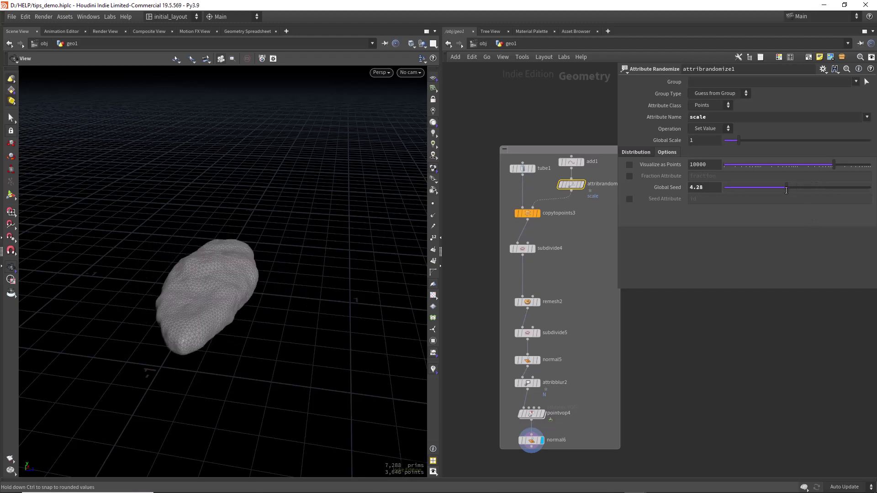
# Step: Examine subdivide4's output and set its Crease Weight to 0.49 while displaying normal6
pyautogui.moveTo(200, 268); pyautogui.dragTo(209, 292)
pyautogui.scroll(3, 529, 260)
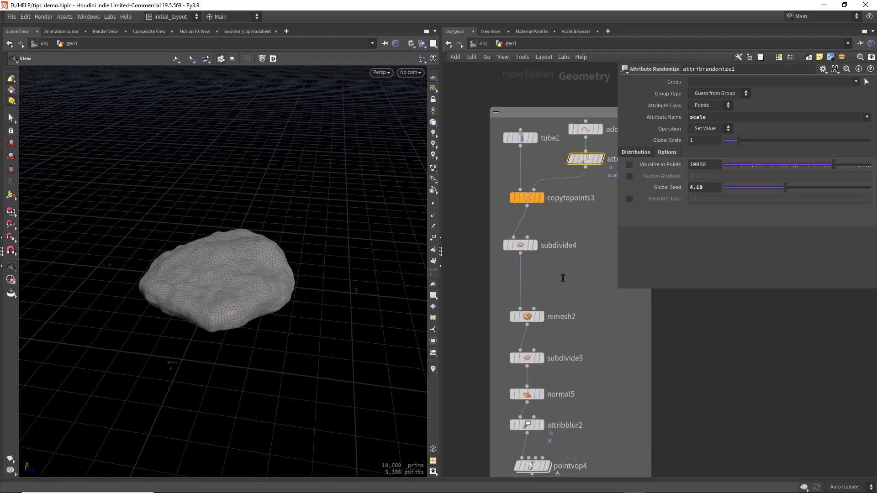
pyautogui.click(519, 247)
pyautogui.click(533, 245)
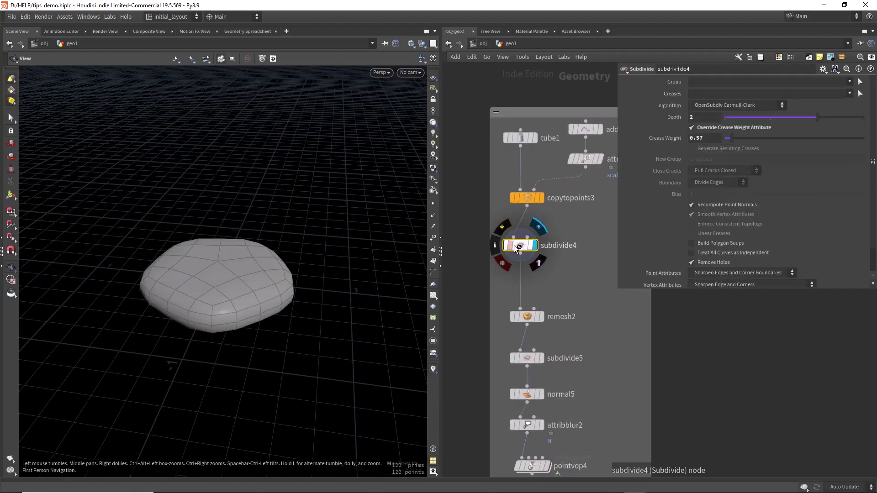
pyautogui.moveTo(729, 138)
pyautogui.mouseDown()
pyautogui.moveTo(753, 141)
pyautogui.moveTo(740, 141)
pyautogui.mouseUp()
pyautogui.moveTo(562, 320); pyautogui.dragTo(539, 174, button='middle')
pyautogui.click(527, 357)
pyautogui.moveTo(509, 110); pyautogui.dragTo(515, 262, button='middle')
pyautogui.moveTo(742, 145)
pyautogui.mouseDown()
pyautogui.moveTo(753, 144)
pyautogui.moveTo(731, 145)
pyautogui.mouseUp()
# Step: Display subdivide5, add a Mountain node fed by it, and display the noisy result
pyautogui.moveTo(573, 374); pyautogui.dragTo(585, 252, button='middle')
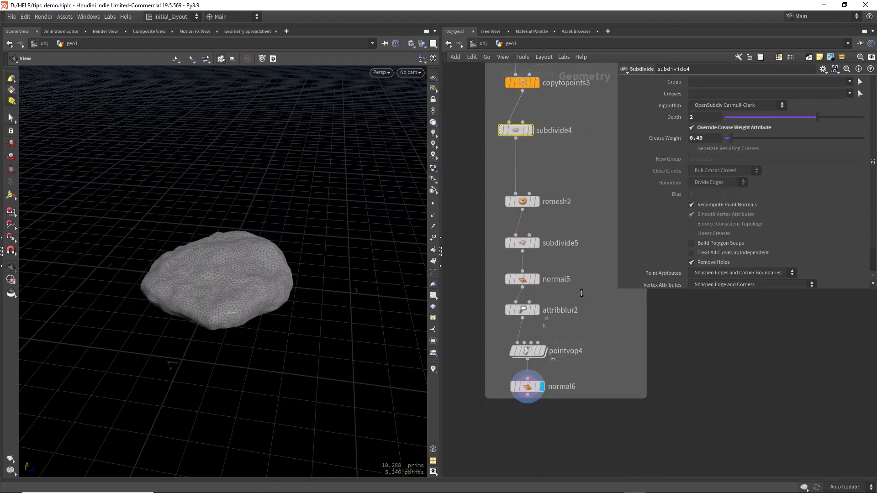
pyautogui.moveTo(269, 347); pyautogui.dragTo(271, 285)
pyautogui.scroll(3, 271, 285)
pyautogui.press('Tab')
pyautogui.write('moun')
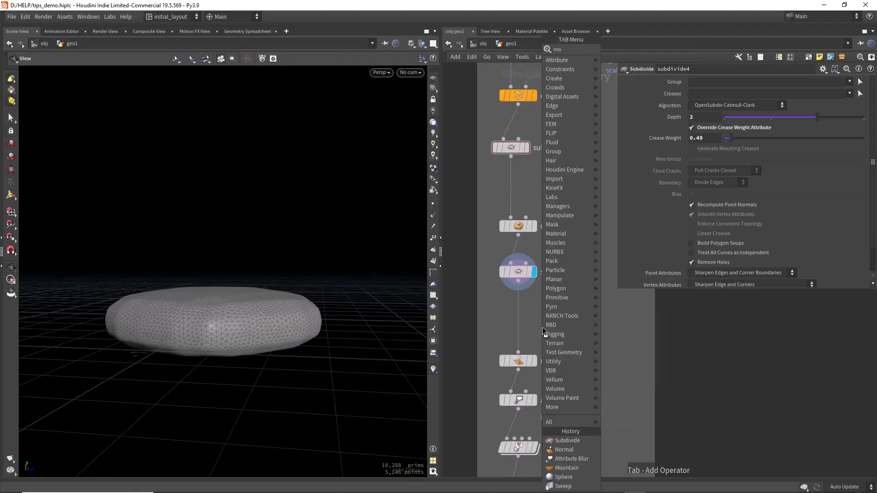
pyautogui.press('Return')
pyautogui.click(542, 327)
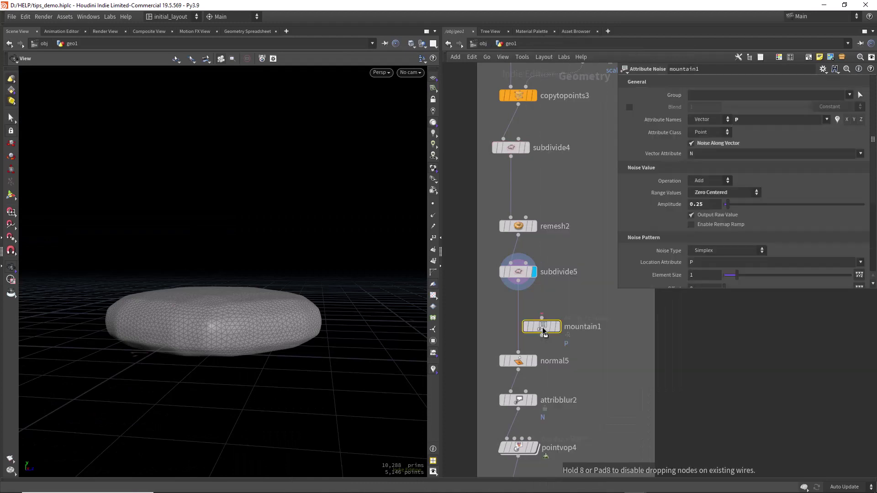
pyautogui.click(560, 309)
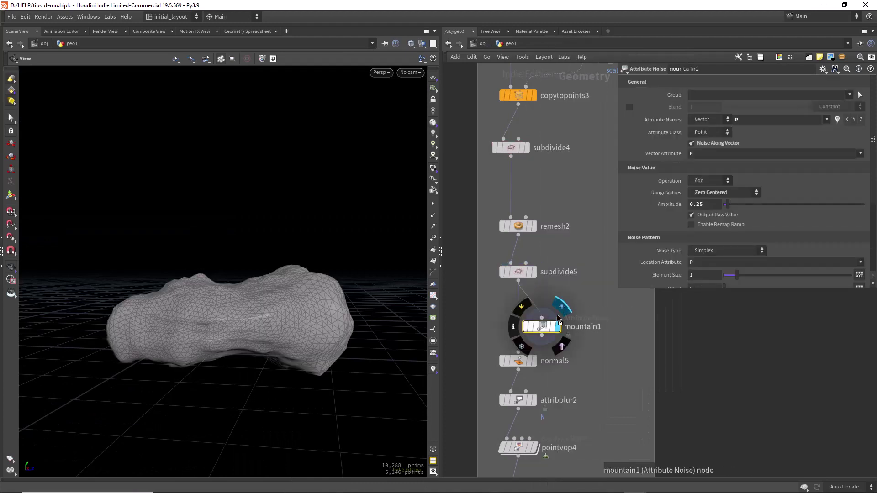
# Step: Exclude the Y component from mountain1's noise and toggle the node's bypass to compare the shapes
pyautogui.moveTo(320, 344); pyautogui.dragTo(219, 324)
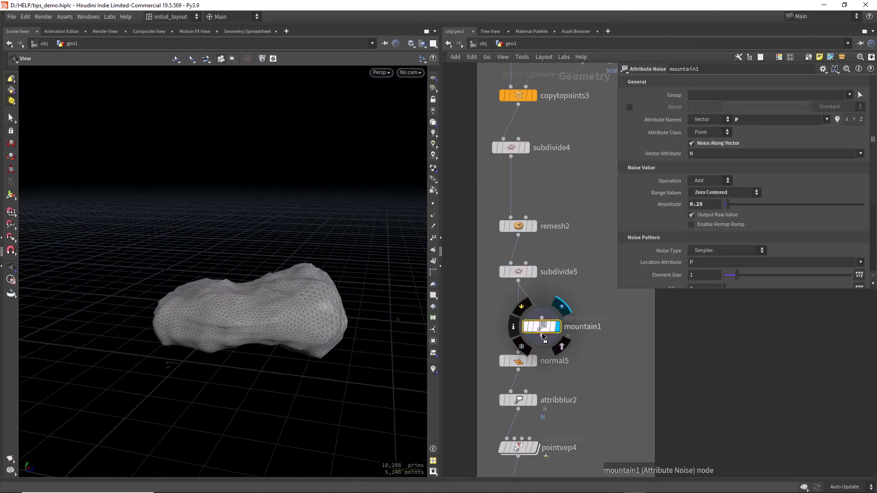
pyautogui.click(853, 120)
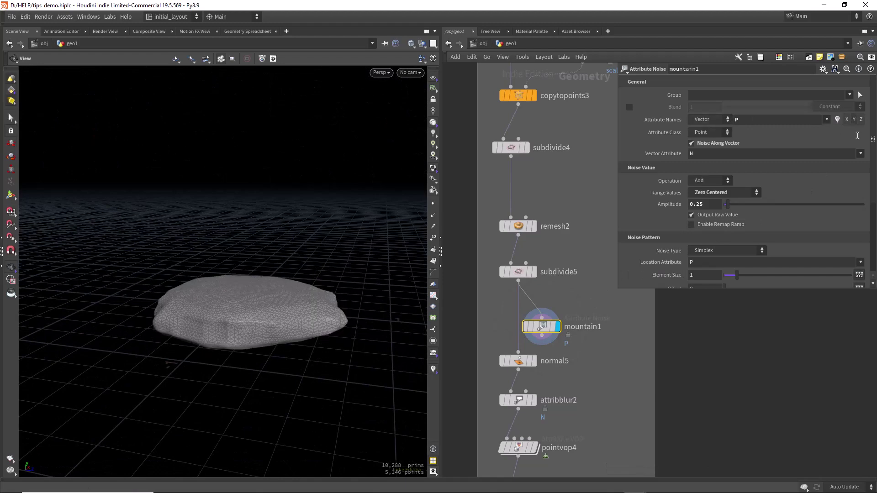
pyautogui.moveTo(274, 274); pyautogui.dragTo(231, 352)
pyautogui.click(523, 304)
pyautogui.click(523, 304)
# Step: Compare mountain1 bypassed and active from another angle, then delete the node
pyautogui.moveTo(293, 352); pyautogui.dragTo(320, 258)
pyautogui.click(522, 305)
pyautogui.click(521, 305)
pyautogui.moveTo(315, 353); pyautogui.dragTo(266, 289)
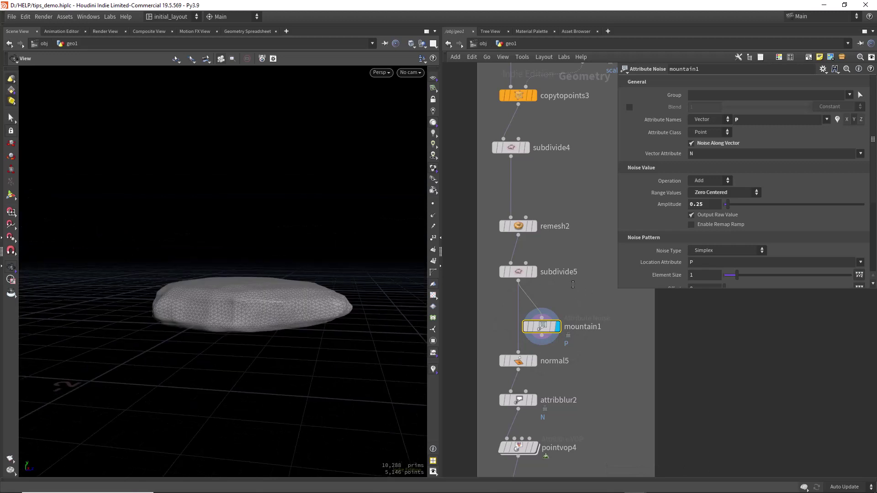
pyautogui.press('Delete')
# Step: Display normal5 and normal6, then toggle pointvop4's bypass to compare the rock with and without its displacement
pyautogui.moveTo(554, 327); pyautogui.dragTo(565, 281, button='middle')
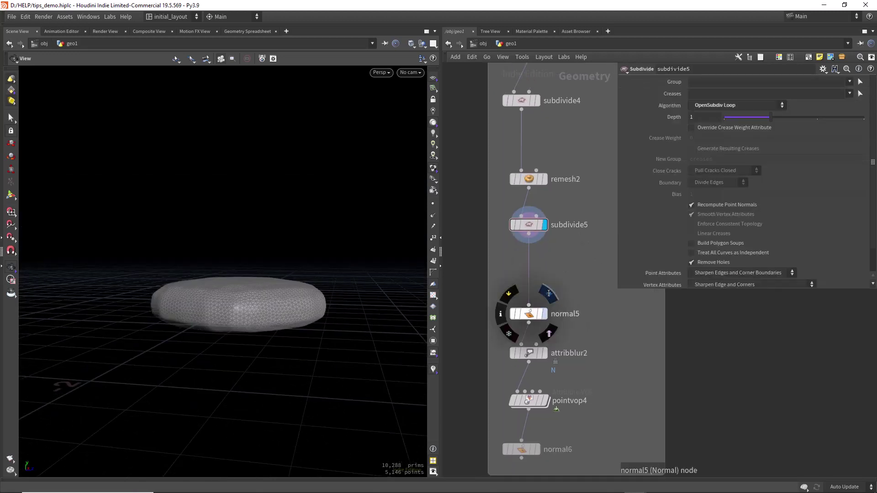
pyautogui.click(544, 313)
pyautogui.moveTo(578, 337); pyautogui.dragTo(580, 290, button='middle')
pyautogui.click(537, 403)
pyautogui.moveTo(274, 352); pyautogui.dragTo(329, 360)
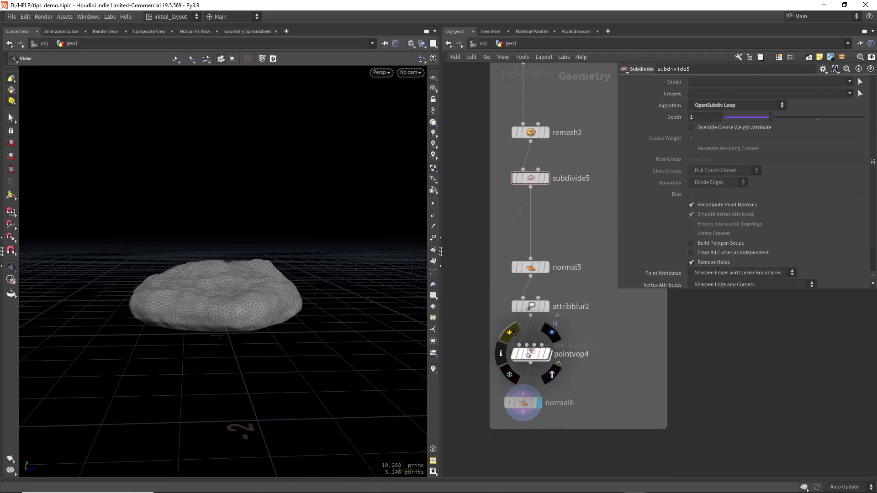
pyautogui.click(510, 332)
pyautogui.click(511, 332)
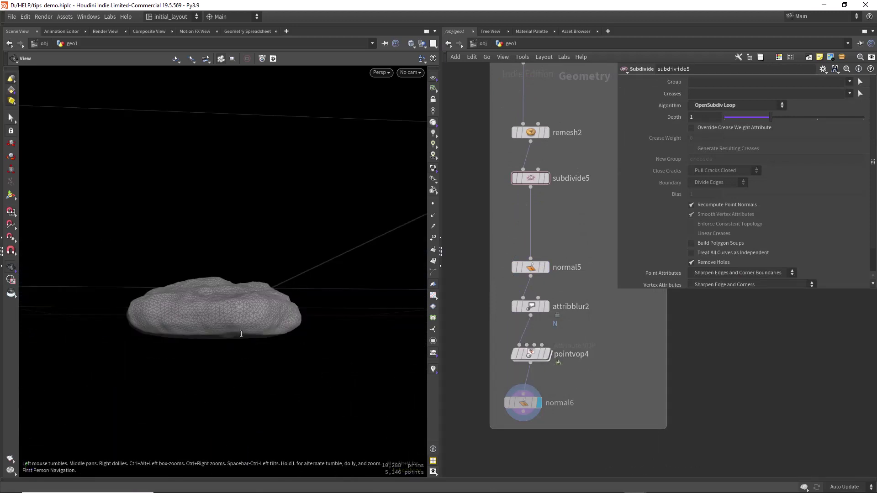
pyautogui.click(516, 352)
pyautogui.click(516, 351)
# Step: Open pointvop4 and examine aanoise1, displacenml1 and how the clamp and noise outputs feed the displacement
pyautogui.doubleClick(535, 354)
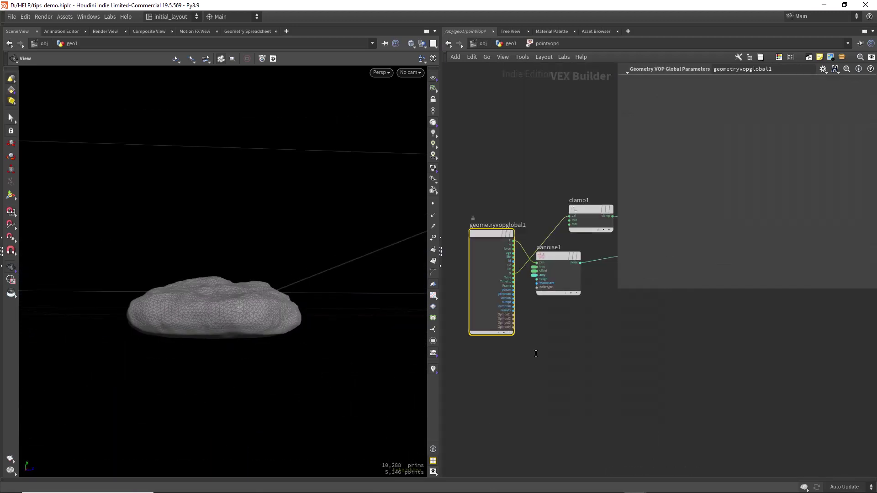
pyautogui.moveTo(658, 321); pyautogui.dragTo(542, 353, button='middle')
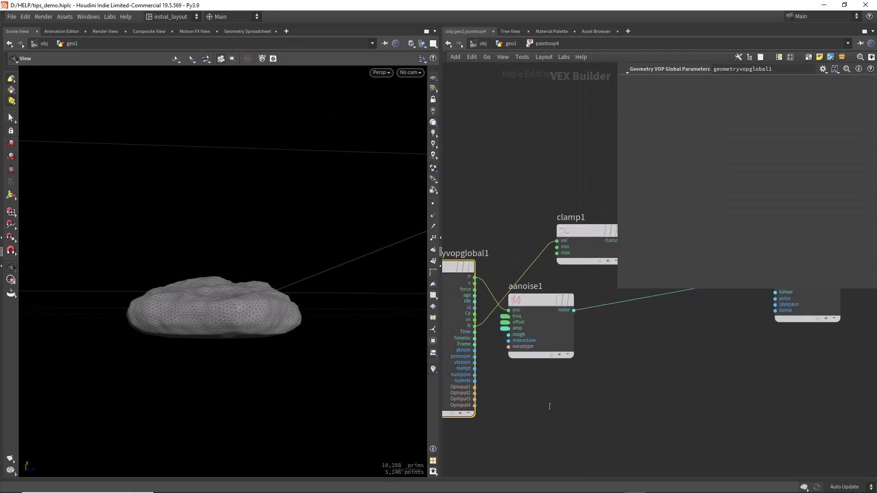
pyautogui.click(510, 327)
pyautogui.press('Down')
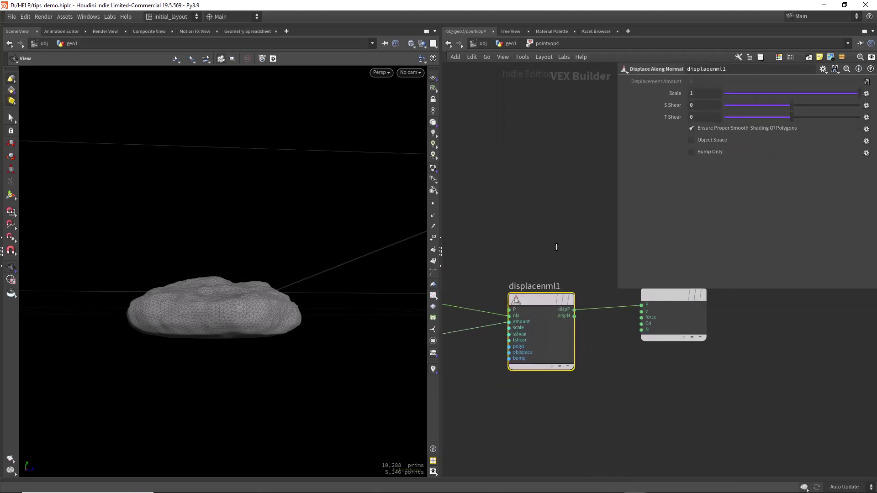
pyautogui.moveTo(503, 222); pyautogui.dragTo(611, 225, button='middle')
pyautogui.moveTo(530, 231); pyautogui.dragTo(658, 254, button='middle')
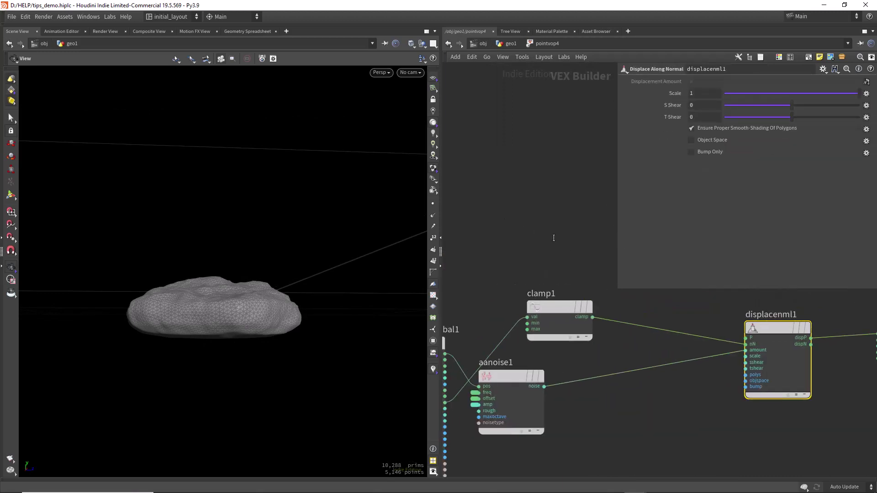
# Step: Try cutting the connection from clamp1 to displacenml1's nN input, then undo the cut
pyautogui.moveTo(554, 239); pyautogui.dragTo(584, 244, button='middle')
pyautogui.moveTo(687, 324); pyautogui.dragTo(671, 347)
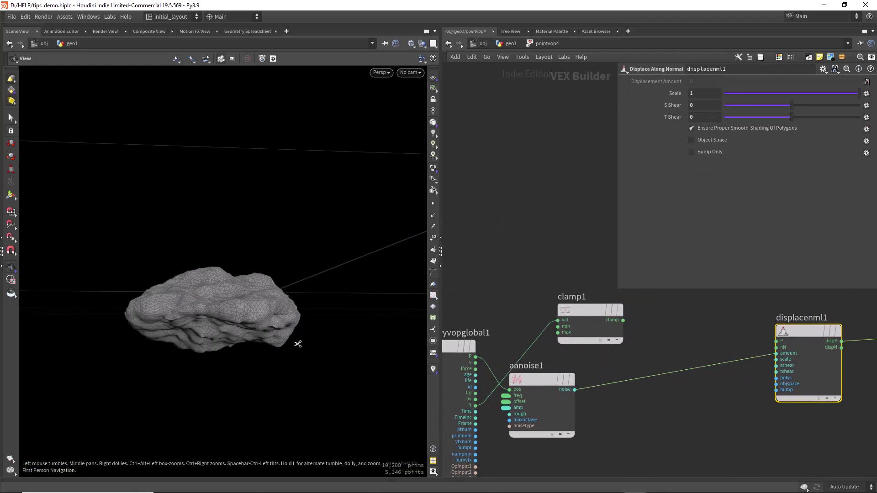
pyautogui.hotkey('ctrl', 'z')
# Step: Set clamp1's minimum Y to -1 and its maximum Y to 1
pyautogui.click(584, 327)
pyautogui.moveTo(498, 319); pyautogui.dragTo(535, 306, button='middle')
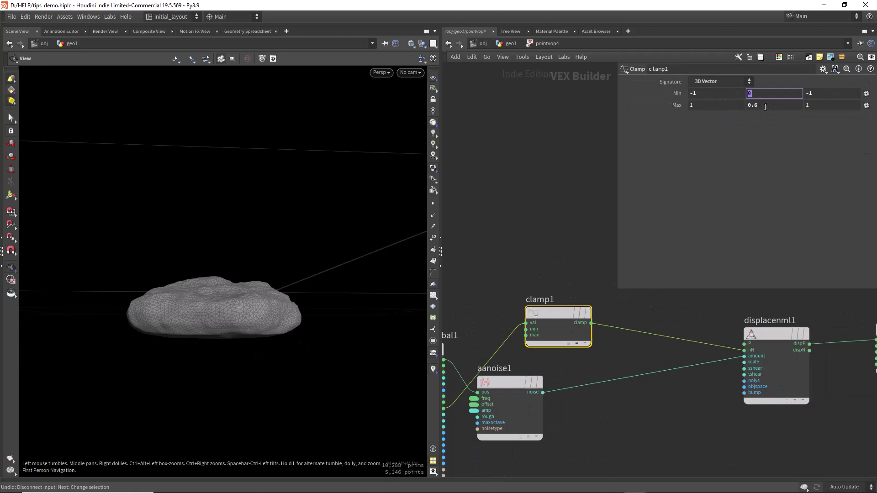
pyautogui.write('1')
pyautogui.press('Return')
pyautogui.hotkey('ctrl', 'z')
pyautogui.moveTo(772, 94); pyautogui.dragTo(646, 102)
pyautogui.write('-1')
pyautogui.press('Return')
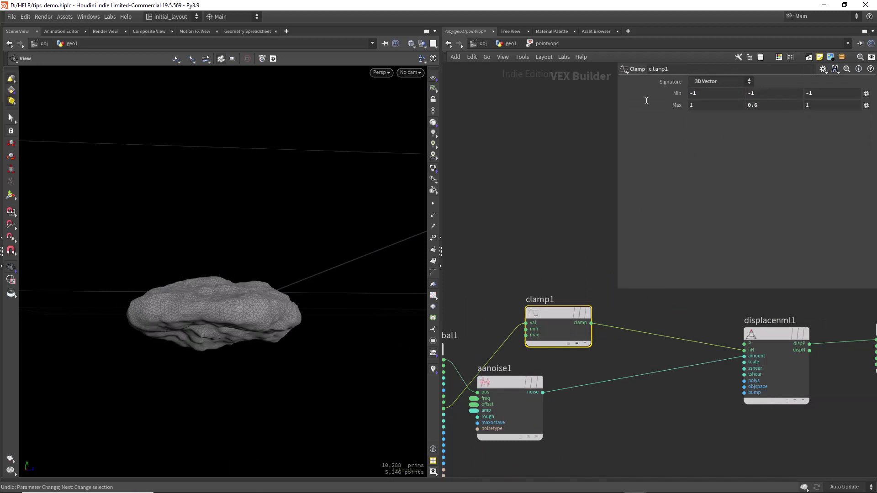
# Step: Toggle clamp1's bypass to compare the rock, and adjust the clamp's maximum Y value
pyautogui.click(585, 281)
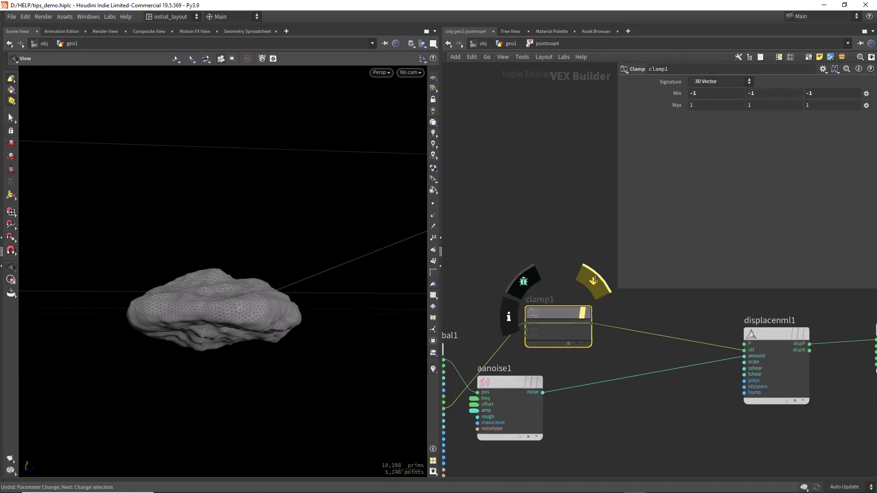
pyautogui.click(585, 280)
pyautogui.moveTo(760, 105); pyautogui.dragTo(748, 132, button='middle')
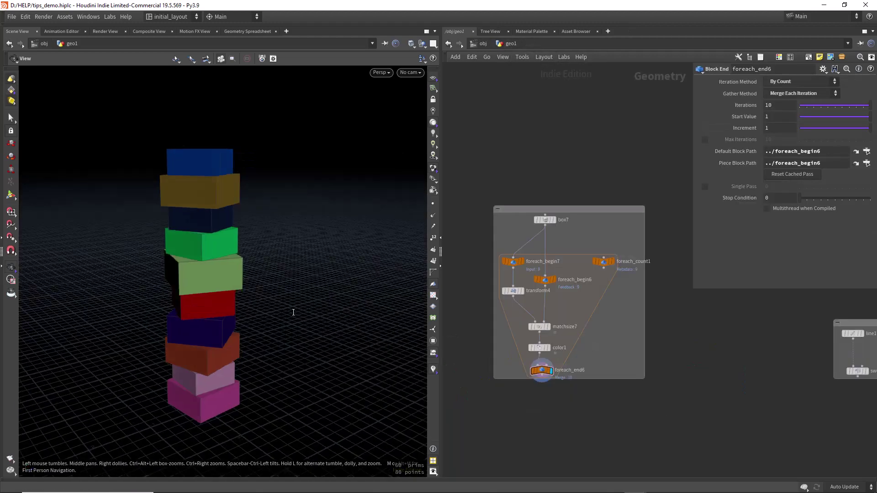
# Step: Set foreach_end6 to 17 iterations and vary transform4's random seeds for Y rotation and Uniform Scale, using 5.43 for scale
pyautogui.moveTo(784, 105); pyautogui.dragTo(752, 132, button='middle')
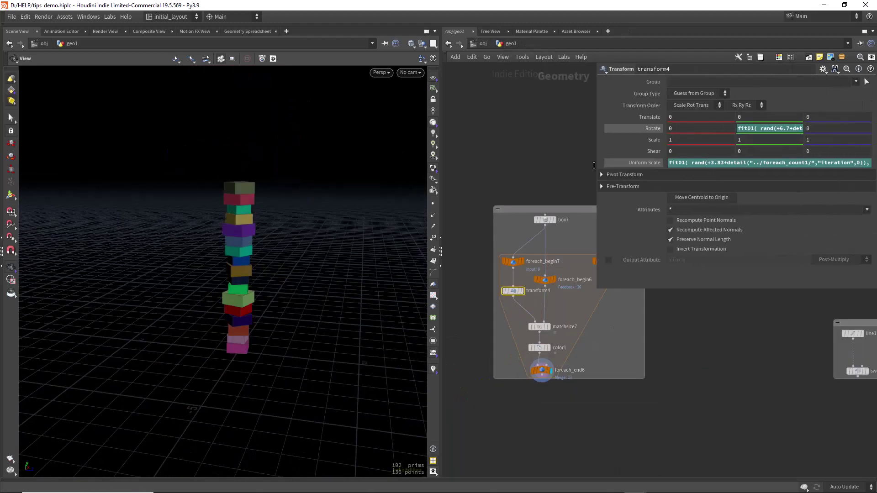
pyautogui.moveTo(714, 162); pyautogui.dragTo(776, 164, button='middle')
pyautogui.moveTo(714, 129); pyautogui.dragTo(811, 134, button='middle')
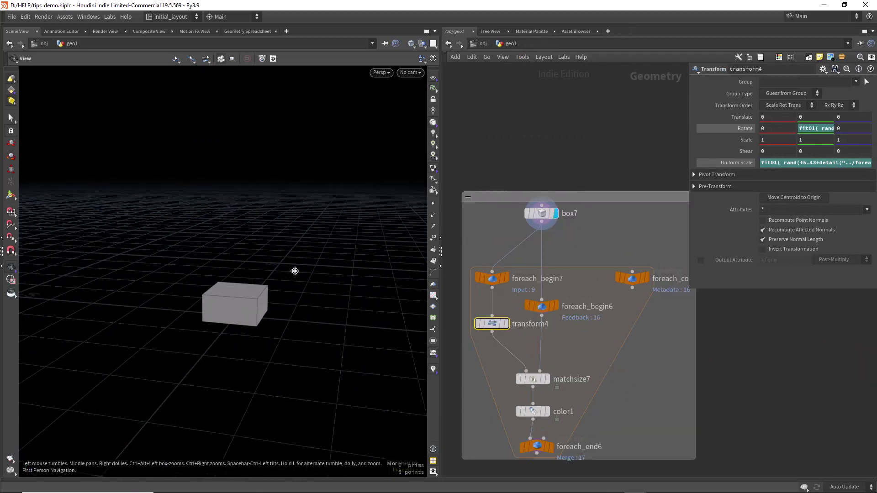
# Step: Display box7 and review the loop settings of foreach_begin7 and foreach_end6
pyautogui.click(493, 275)
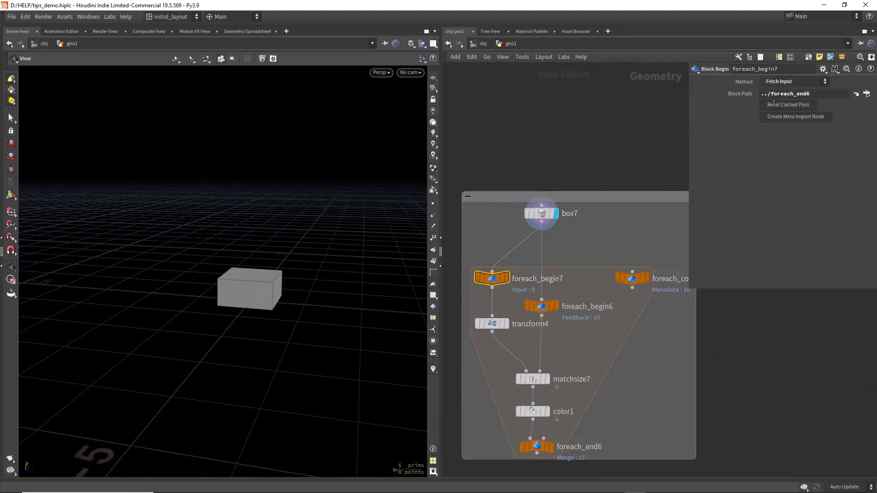
pyautogui.moveTo(583, 386); pyautogui.dragTo(594, 300, button='middle')
pyautogui.click(543, 365)
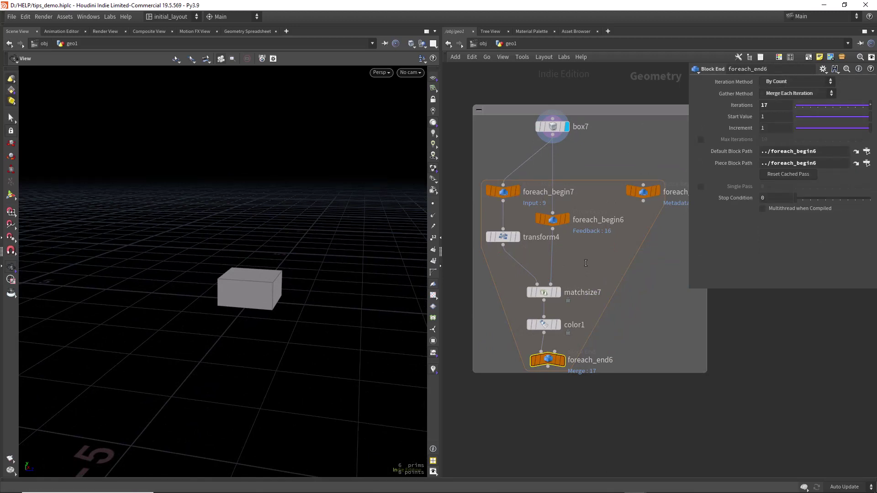
# Step: Show foreach_begin7's settings and nudge the foreach_begin7 and foreach_begin6 nodes slightly apart in the network
pyautogui.moveTo(585, 263); pyautogui.dragTo(575, 320, button='middle')
pyautogui.click(493, 248)
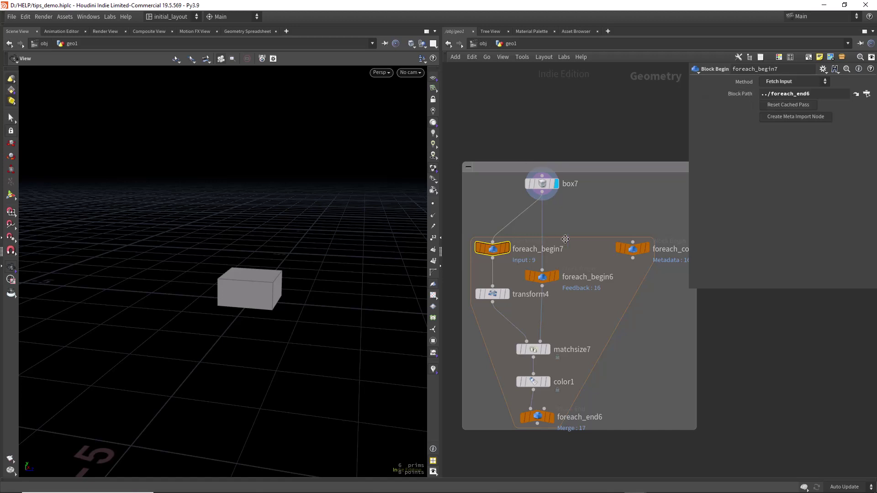
pyautogui.moveTo(497, 251); pyautogui.dragTo(490, 253)
pyautogui.moveTo(545, 277); pyautogui.dragTo(545, 266)
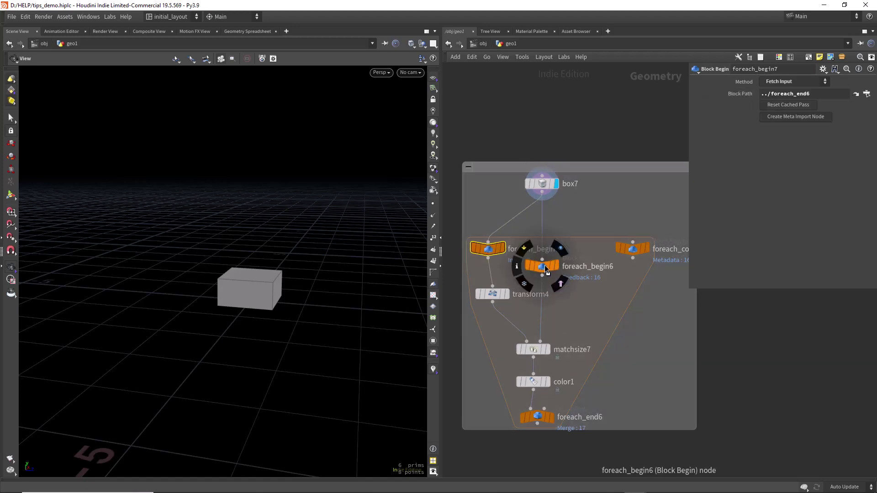
# Step: Inspect foreach_begin6's fetch method and matchsize7's matching settings, widening the parameter pane to reveal the full justify and offset fields
pyautogui.click(547, 269)
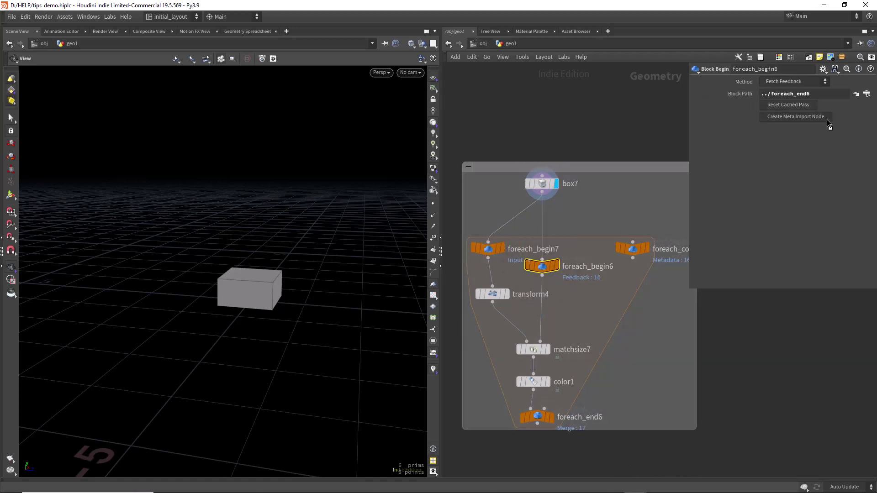
pyautogui.click(784, 81)
pyautogui.click(571, 312)
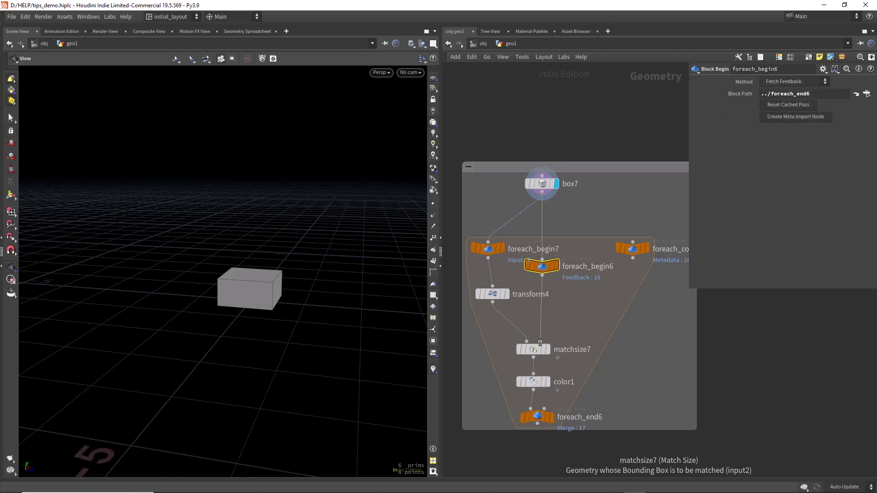
pyautogui.click(539, 348)
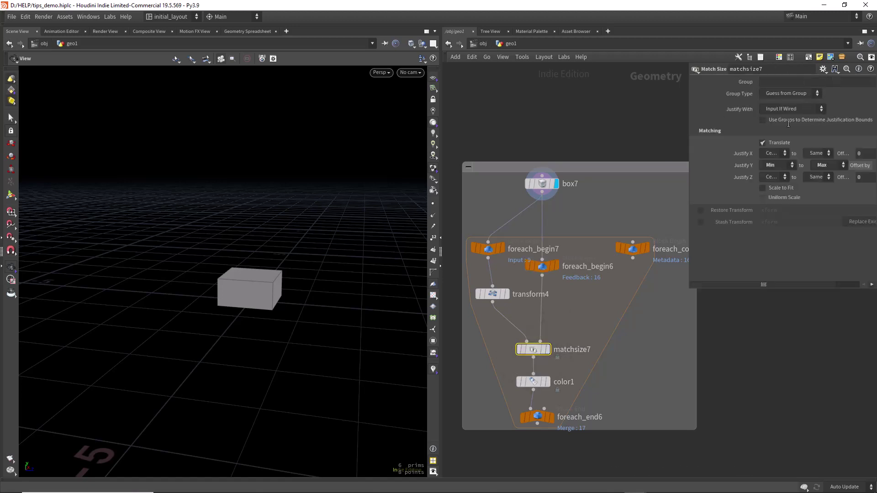
pyautogui.moveTo(686, 150); pyautogui.dragTo(600, 151)
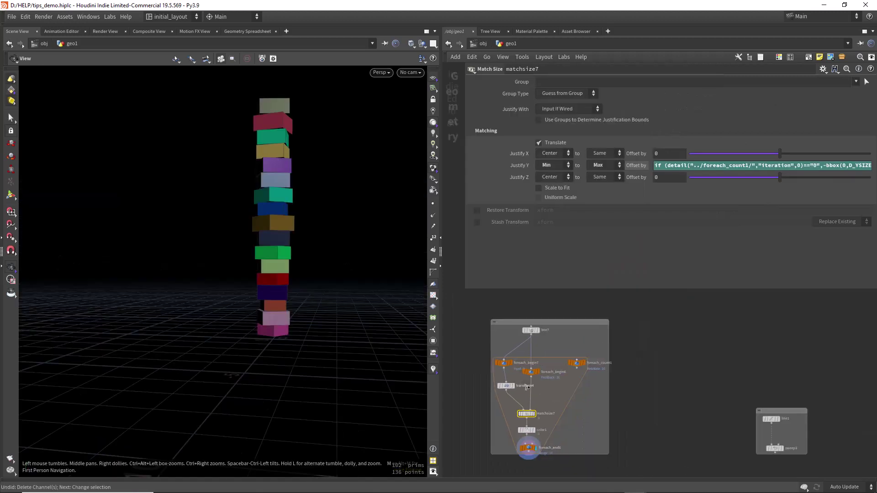
# Step: Review transform4's Y rotation expression and change the upper bound of its Uniform Scale expression to 5
pyautogui.click(506, 386)
pyautogui.click(679, 127)
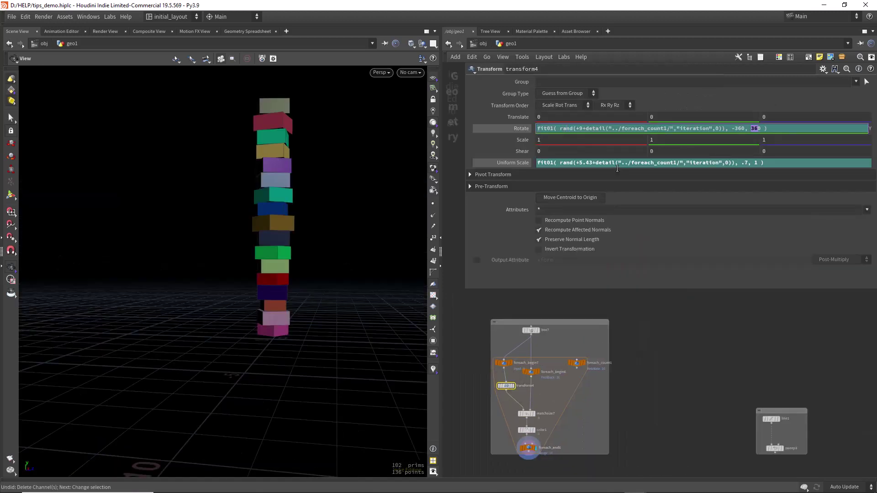
pyautogui.click(577, 163)
pyautogui.moveTo(753, 163); pyautogui.dragTo(758, 163)
pyautogui.write('5')
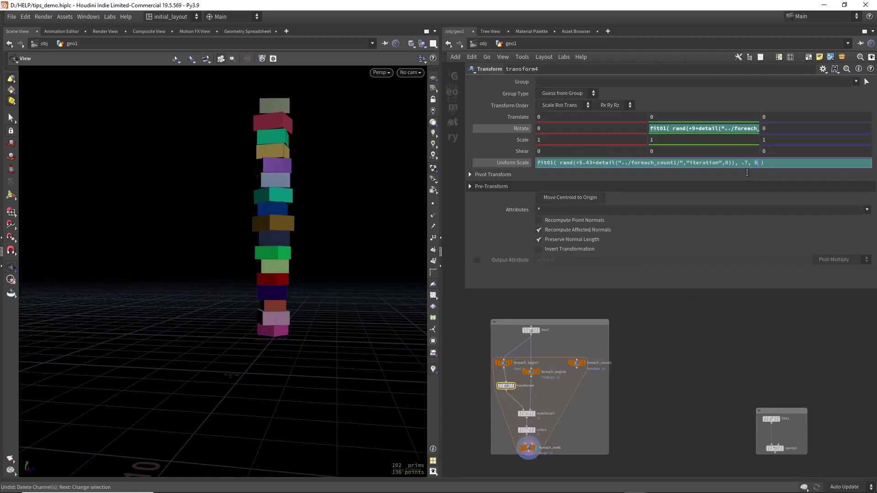
pyautogui.press('Return')
pyautogui.moveTo(357, 272); pyautogui.dragTo(324, 283, button='right')
# Step: Frame the sweep1 capsule and examine its topology in wireframe and with viewport subdivision toggled on and off
pyautogui.scroll(-3, 324, 283)
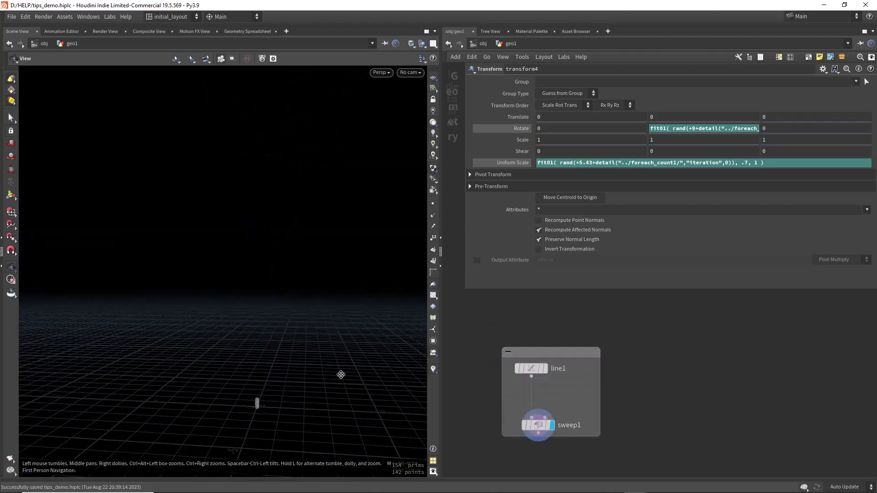
pyautogui.press('f')
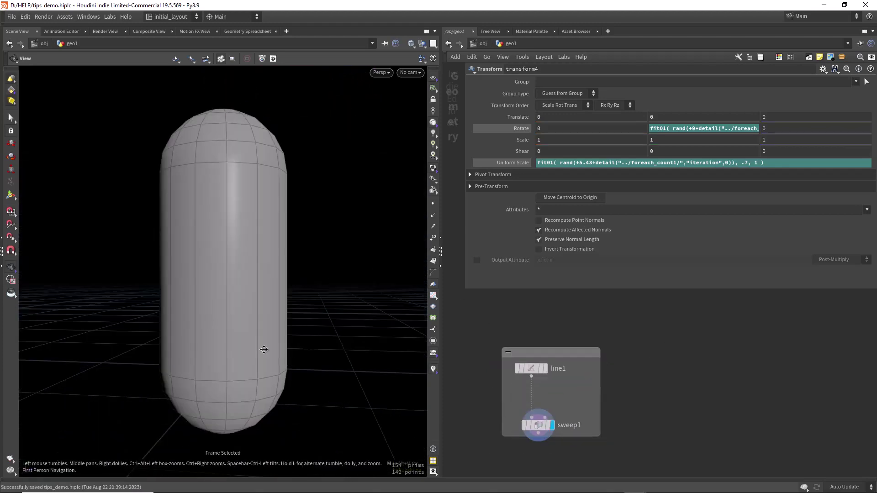
pyautogui.moveTo(264, 352); pyautogui.dragTo(273, 336)
pyautogui.press('w')
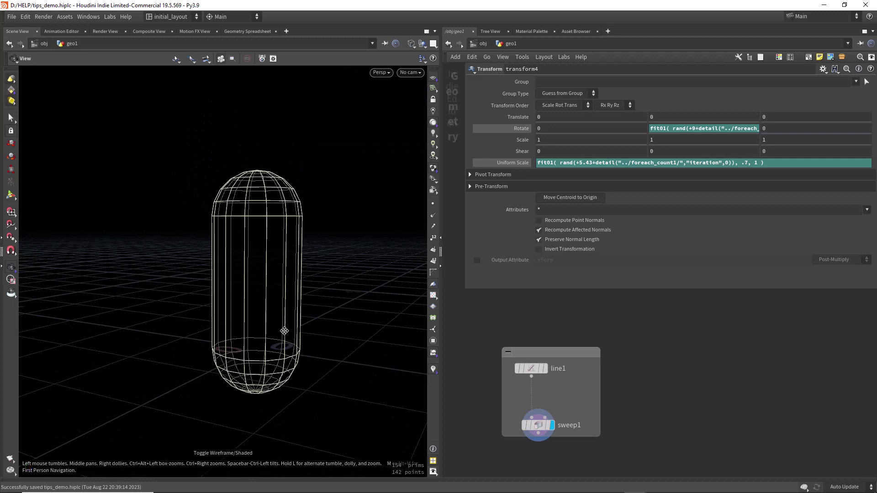
pyautogui.press('w')
pyautogui.hotkey('shift', 'd')
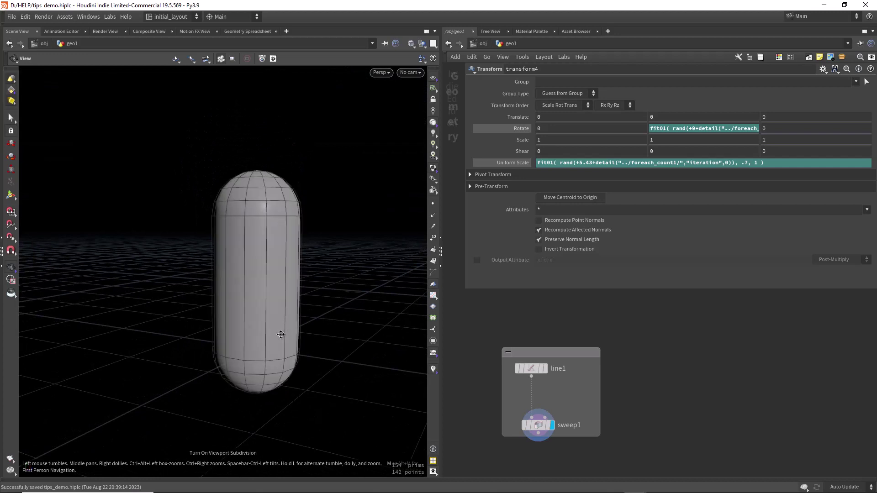
pyautogui.hotkey('shift', 'd')
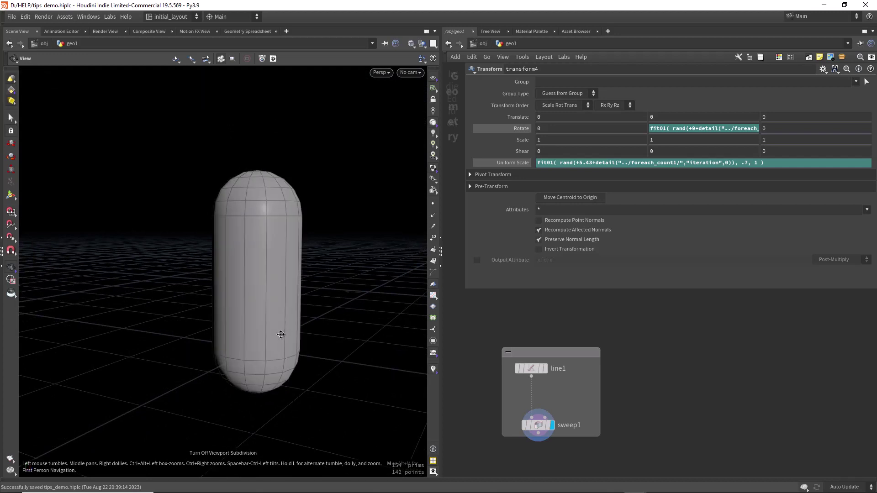
# Step: Display line1 and review its settings, and return the display to sweep1 with its surface settings open
pyautogui.moveTo(544, 373)
pyautogui.click(552, 352)
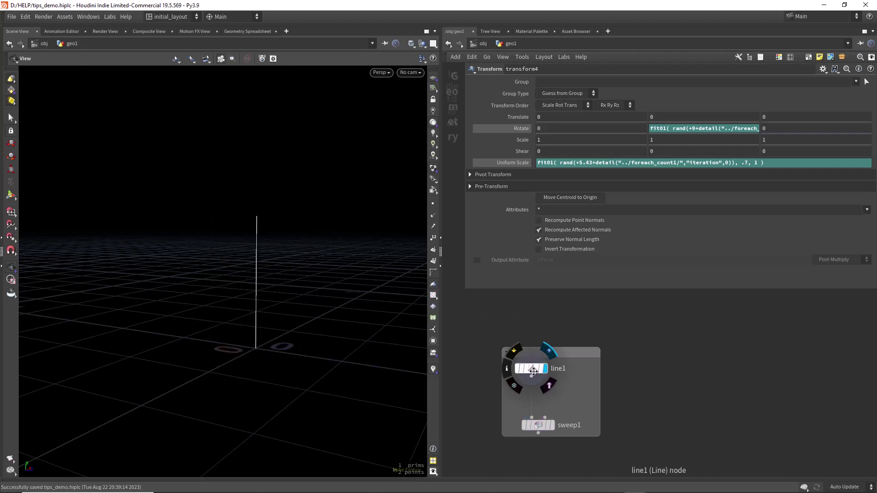
pyautogui.click(531, 368)
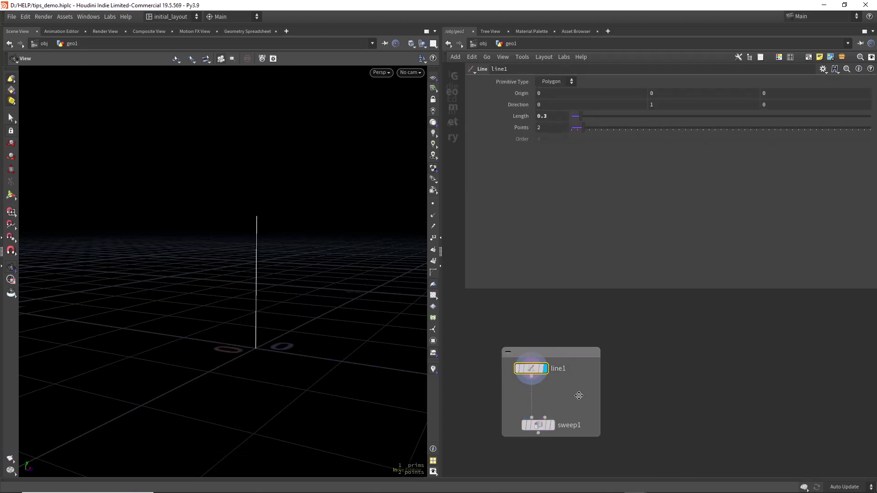
pyautogui.click(554, 412)
pyautogui.click(539, 427)
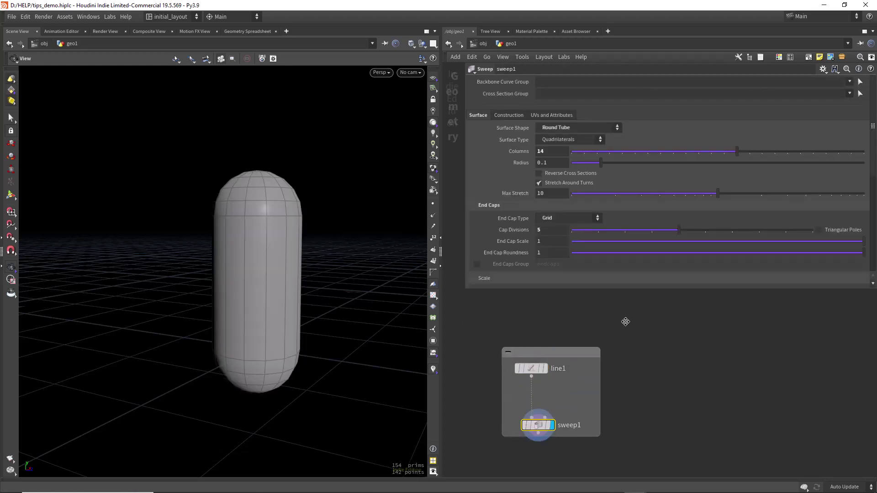
# Step: Compare the None and Single Polygon end cap types on sweep1, ending on Grid
pyautogui.click(566, 218)
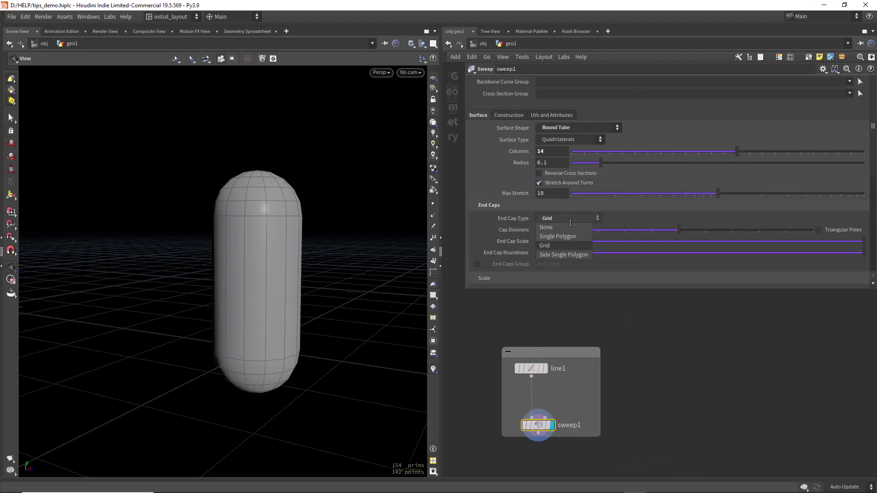
pyautogui.click(562, 228)
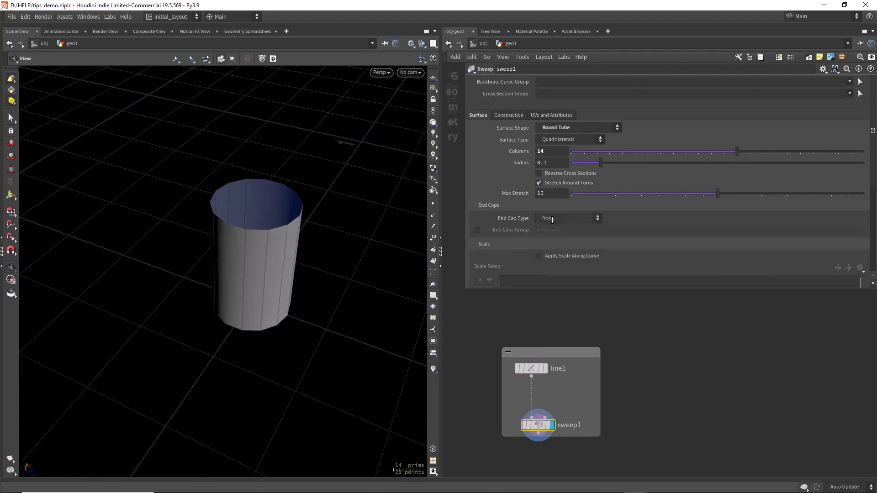
pyautogui.click(565, 235)
pyautogui.click(565, 220)
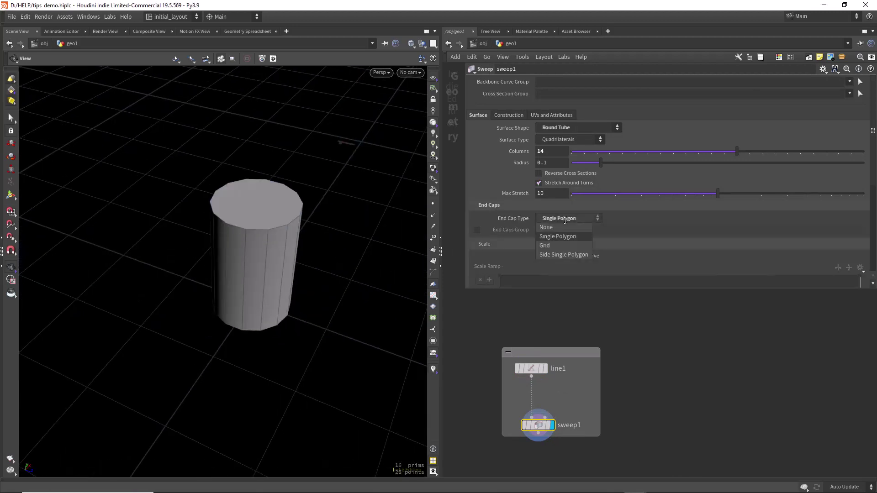
pyautogui.click(564, 247)
pyautogui.moveTo(313, 239); pyautogui.dragTo(315, 213)
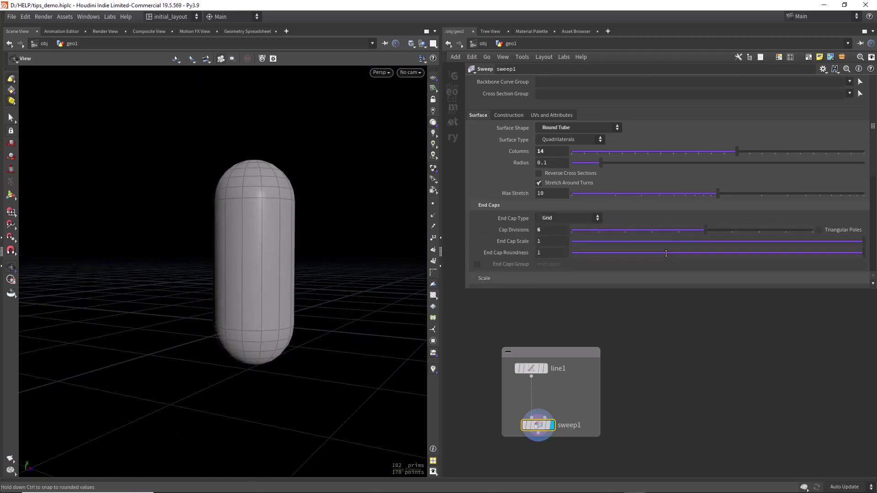
# Step: Set line1 to 11 points and its length to 0.31
pyautogui.click(531, 368)
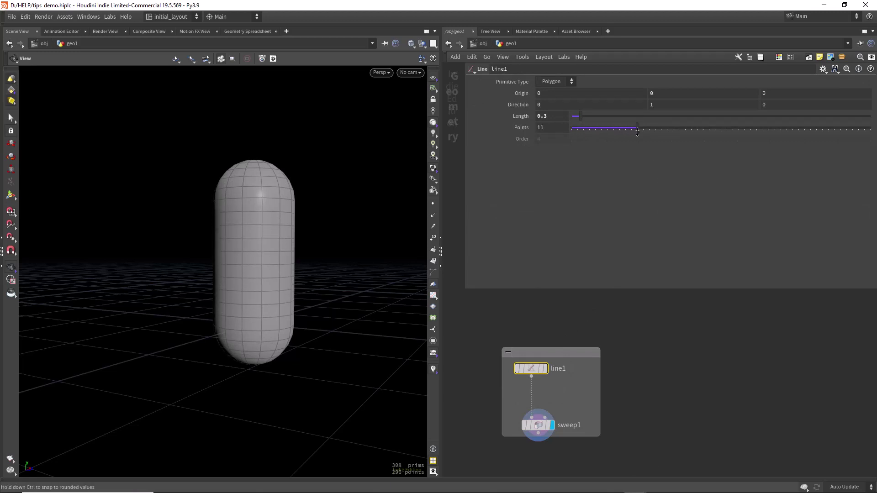
pyautogui.moveTo(586, 120)
pyautogui.mouseDown()
pyautogui.moveTo(603, 117)
pyautogui.moveTo(579, 129)
pyautogui.mouseUp()
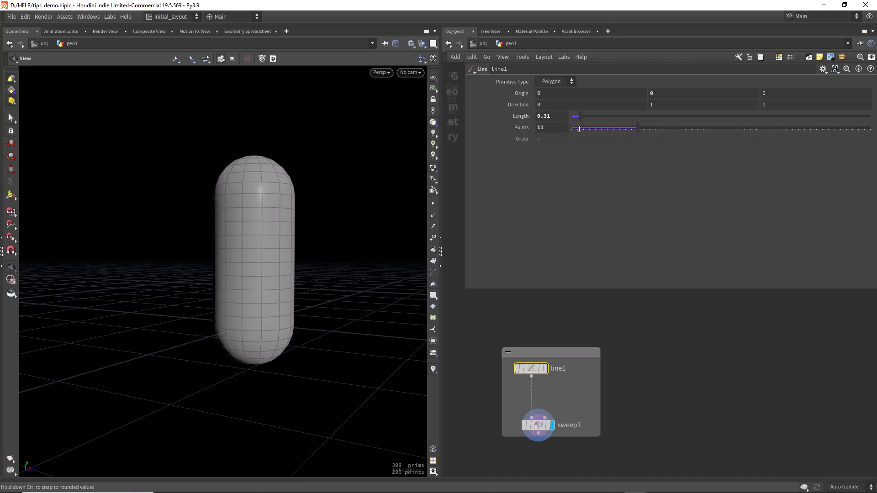
# Step: Vary sweep1's End Cap Roundness and End Cap Scale to compare the cap shapes, returning both to 1
pyautogui.click(536, 429)
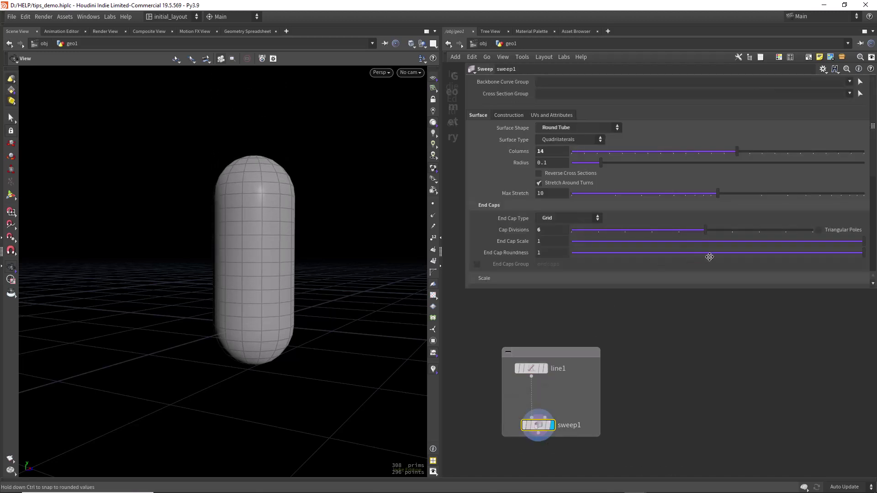
pyautogui.moveTo(709, 257); pyautogui.dragTo(585, 264)
pyautogui.moveTo(475, 273); pyautogui.dragTo(874, 258)
pyautogui.moveTo(740, 243); pyautogui.dragTo(875, 237)
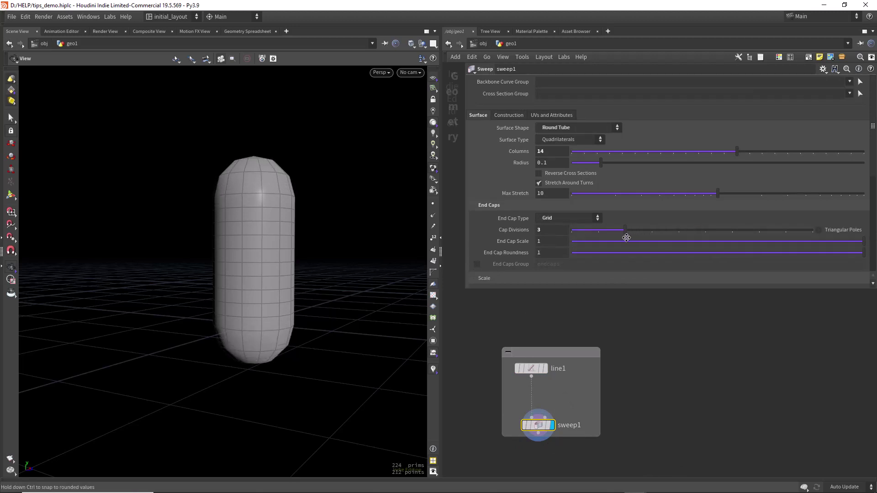